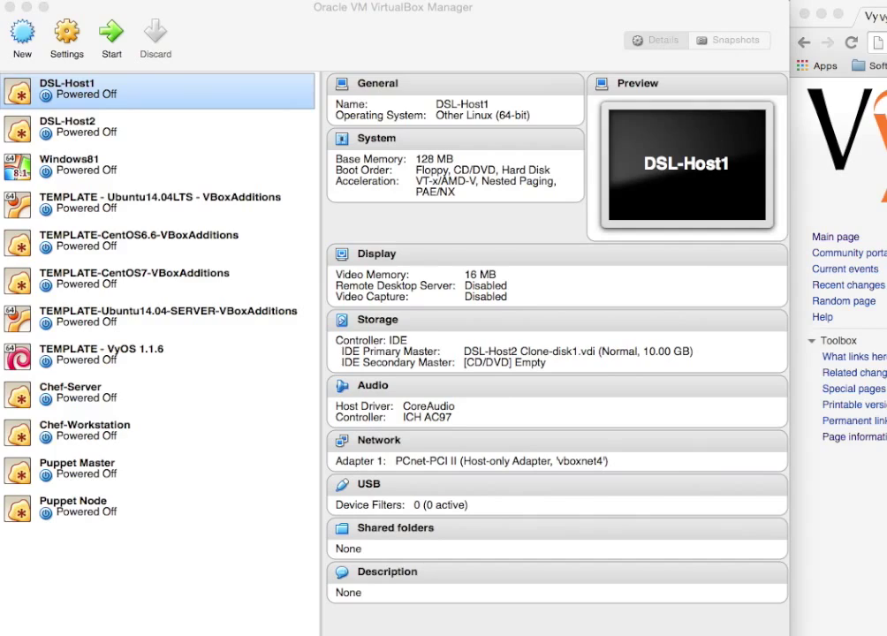
Read the VyOS wiki main page, then move Chrome aside and hide it.
left_click_drag(886, 16, 329, 16)
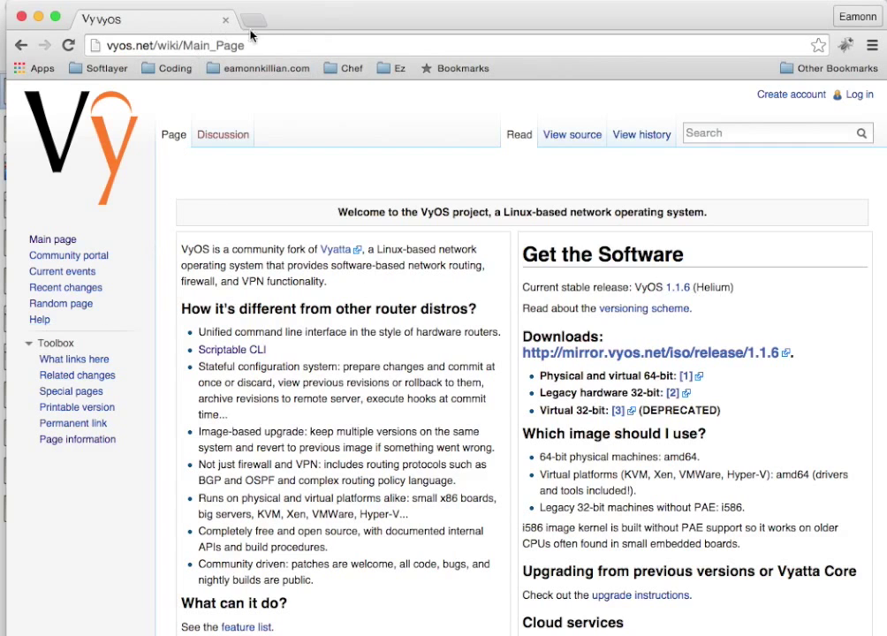
left_click_drag(296, 14, 820, 80)
key("super+m")
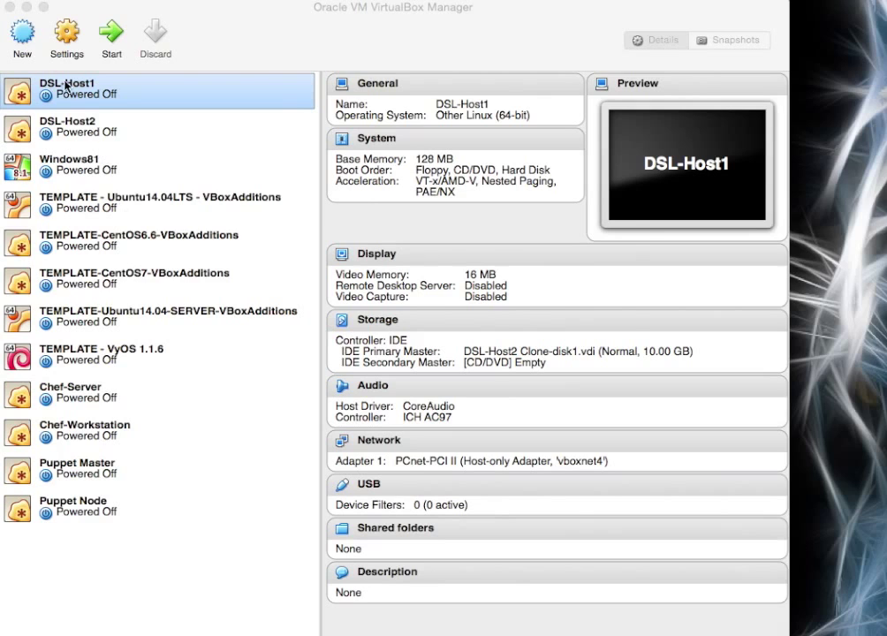
Start a new VM named rtr-lon-01 with type Linux and version Debian (64-bit).
left_click(23, 28)
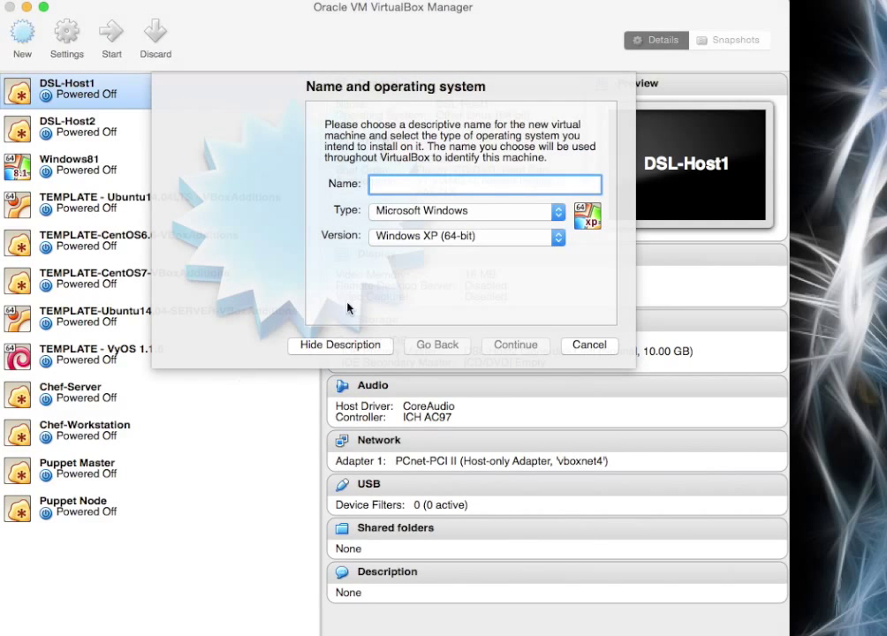
type("rytr-")
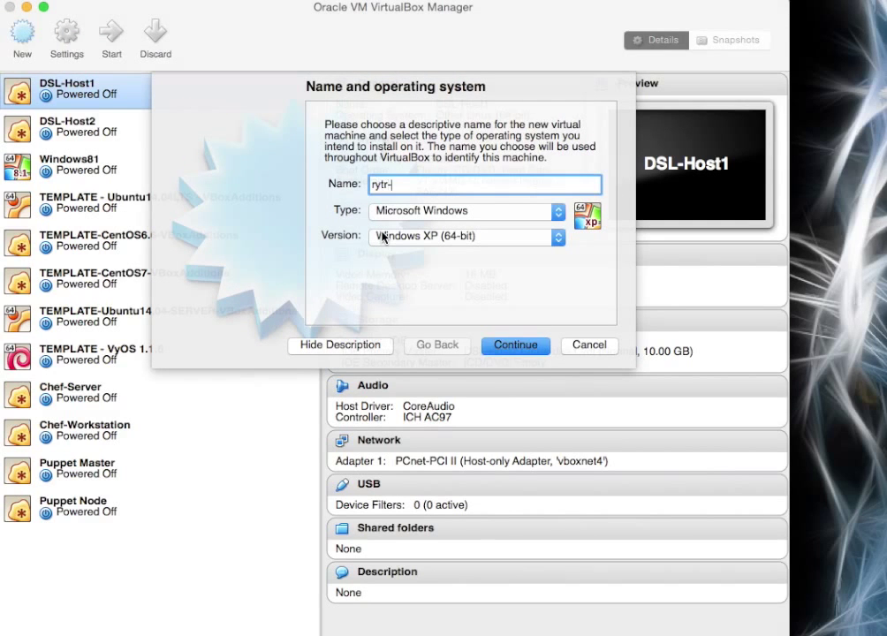
key("BackSpace")
key("BackSpace")
key("BackSpace")
key("BackSpace")
type("tr-lon-01")
left_click(559, 212)
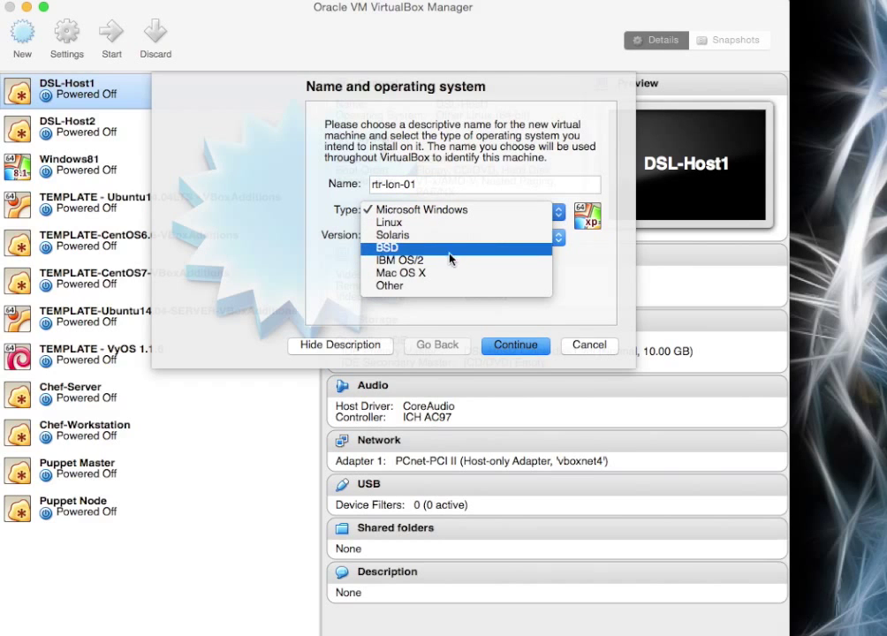
left_click(438, 224)
left_click(556, 237)
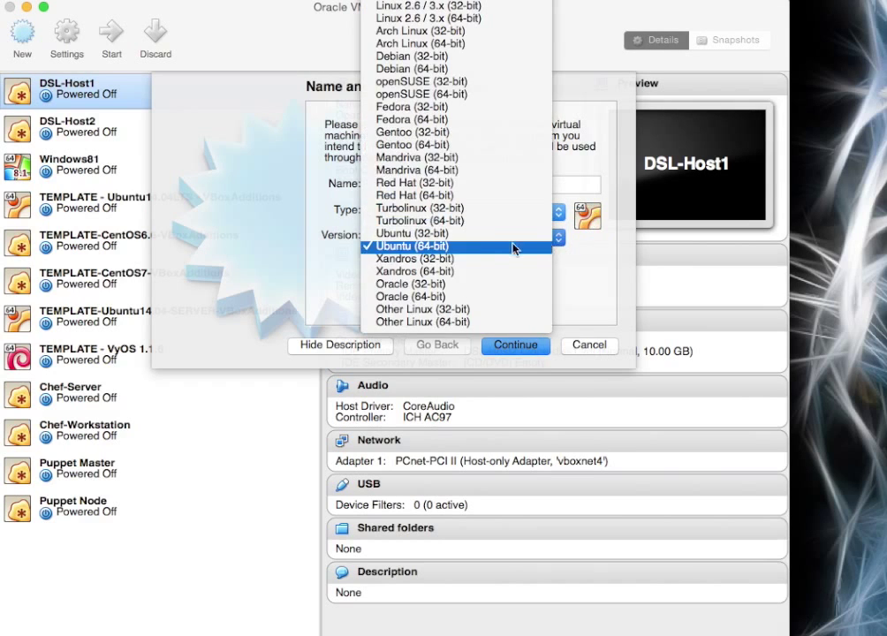
left_click(413, 68)
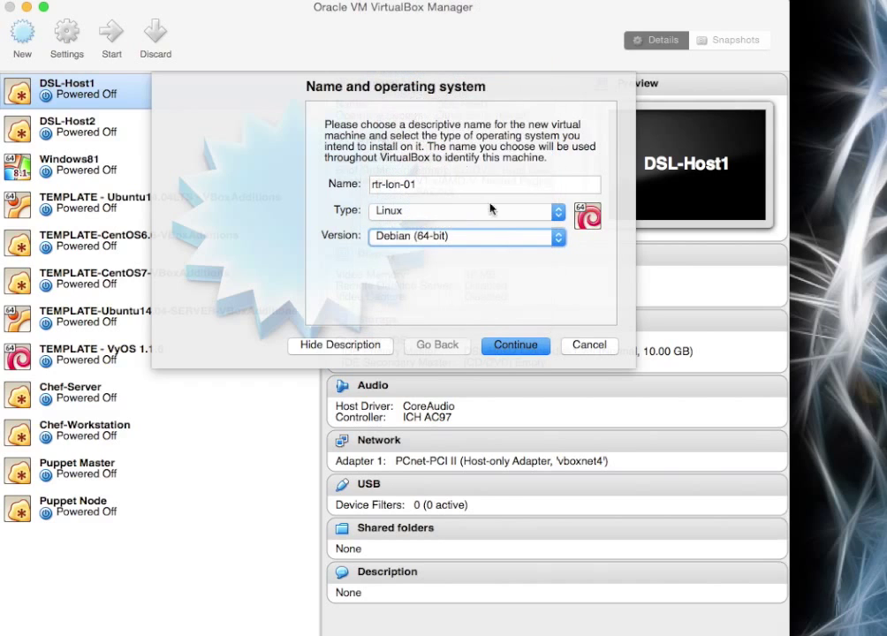
left_click(517, 346)
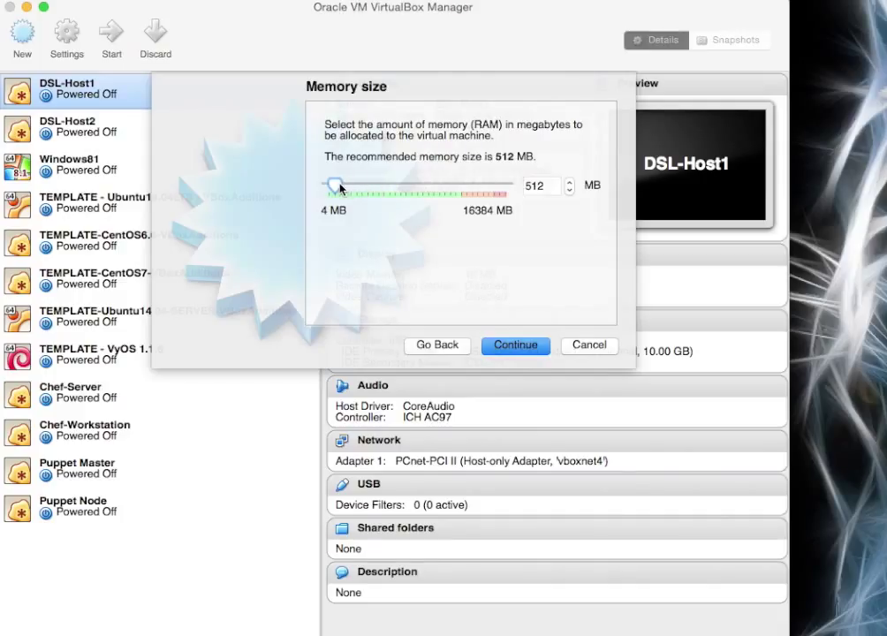
Set the machine's memory to 256 MB and choose to create a new virtual hard drive.
left_click_drag(335, 186, 334, 187)
left_click(519, 346)
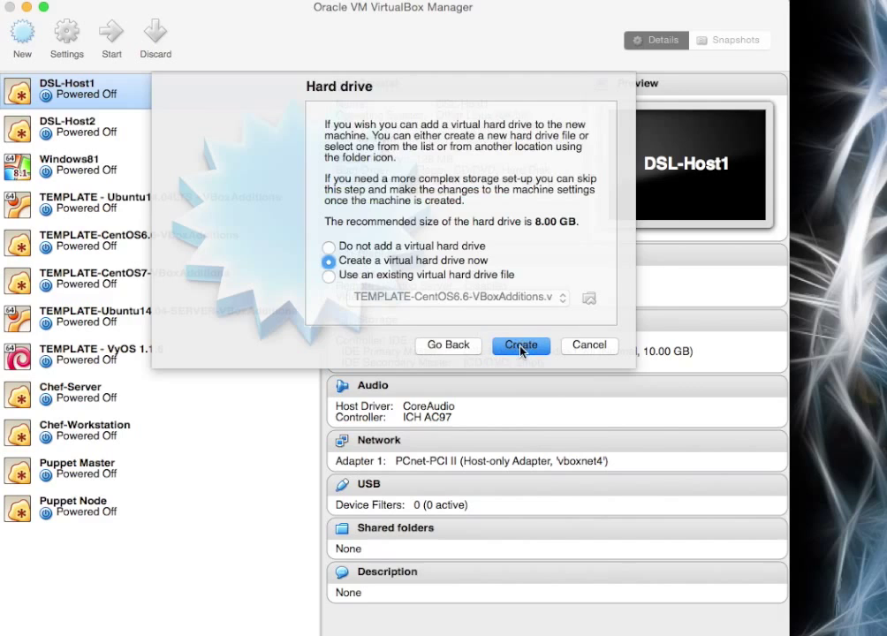
left_click(521, 346)
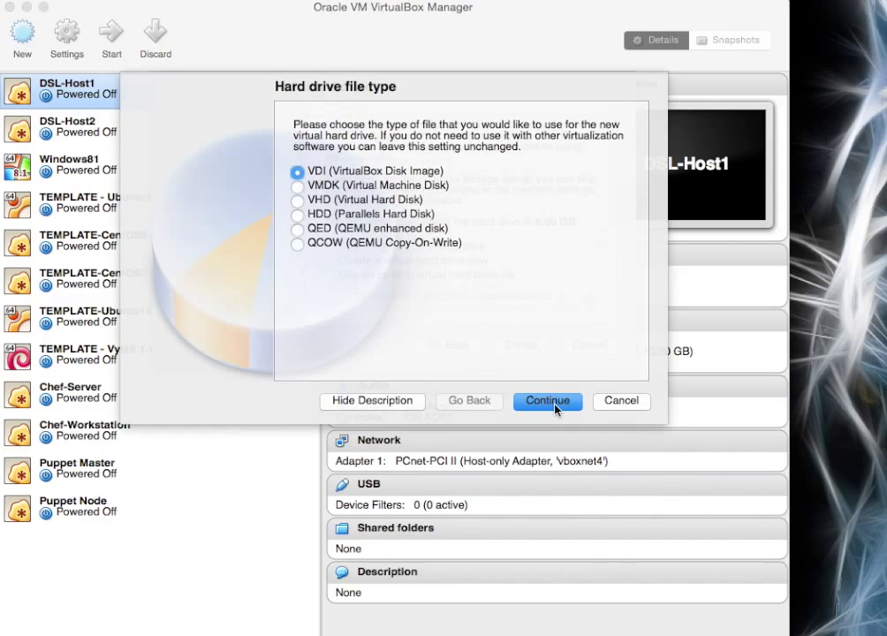
Create a dynamically allocated 1.07 GB VDI disk to finish the rtr-lon-01 machine.
left_click(554, 405)
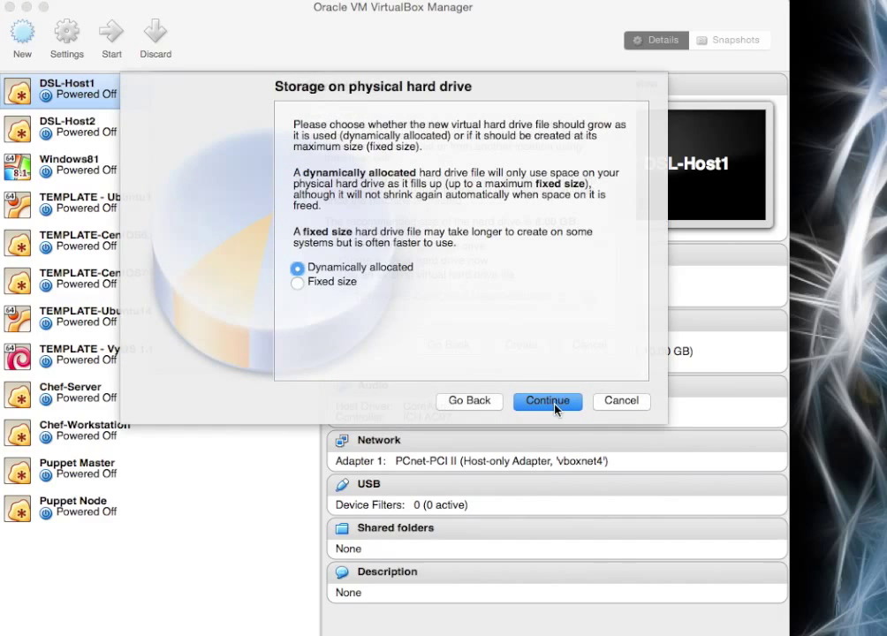
left_click(296, 267)
left_click(547, 401)
left_click_drag(440, 253, 403, 252)
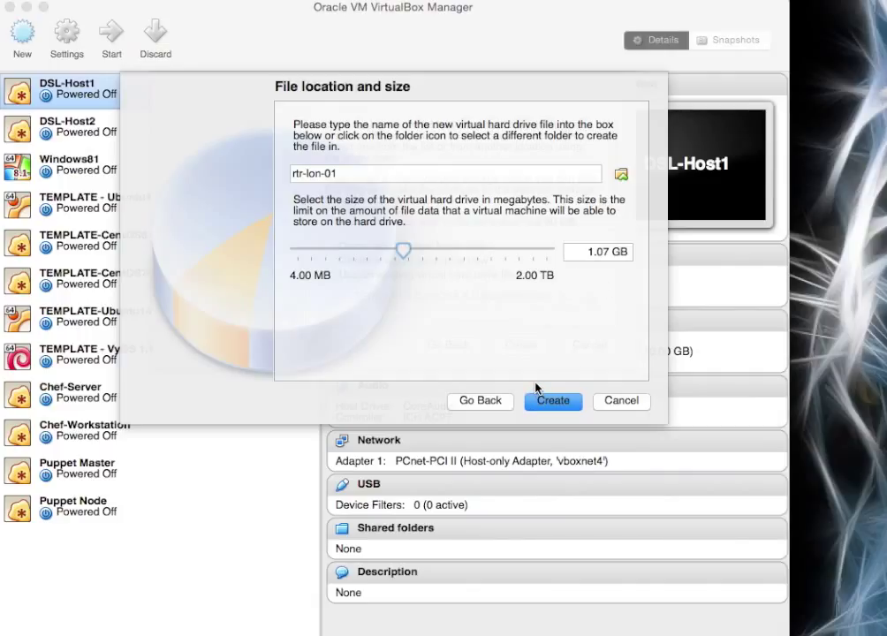
left_click(554, 401)
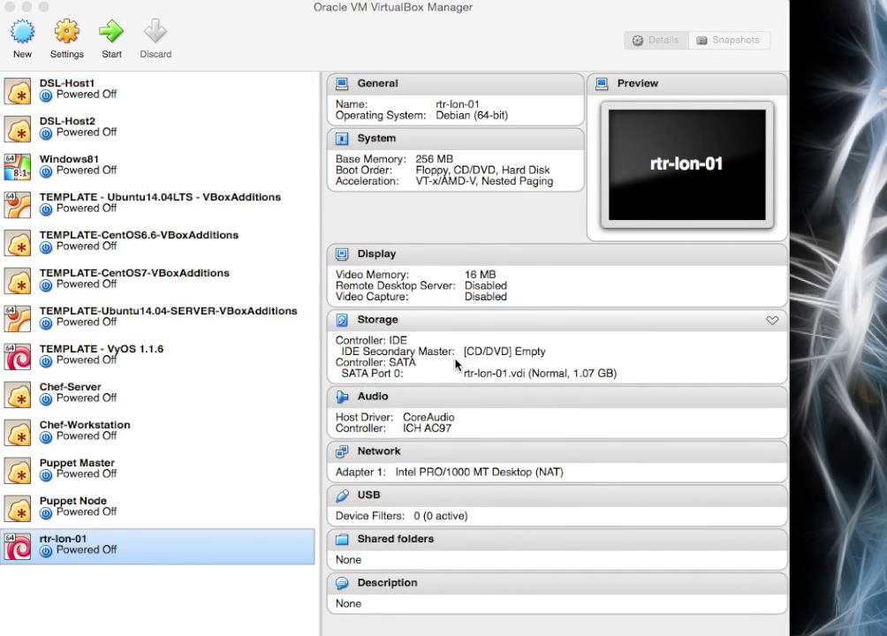
Load vyos-1.1.6-amd64.iso into rtr-lon-01's empty IDE CD/DVD drive and save.
left_click(130, 554)
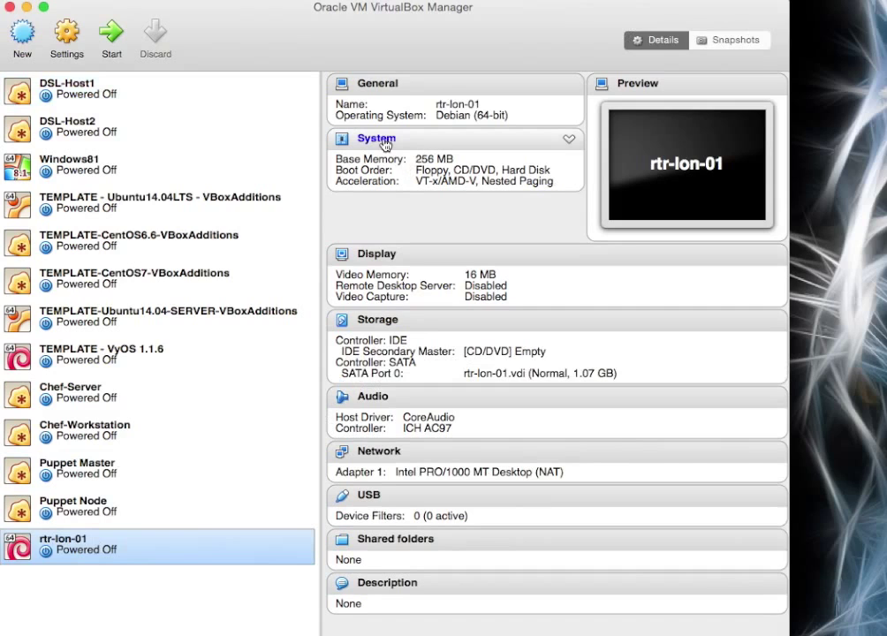
left_click(385, 323)
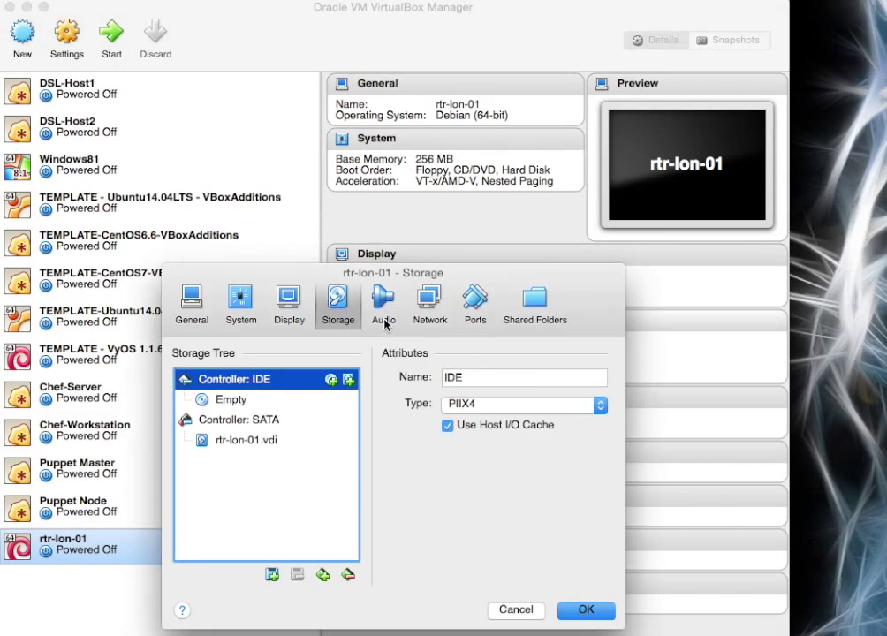
left_click(229, 402)
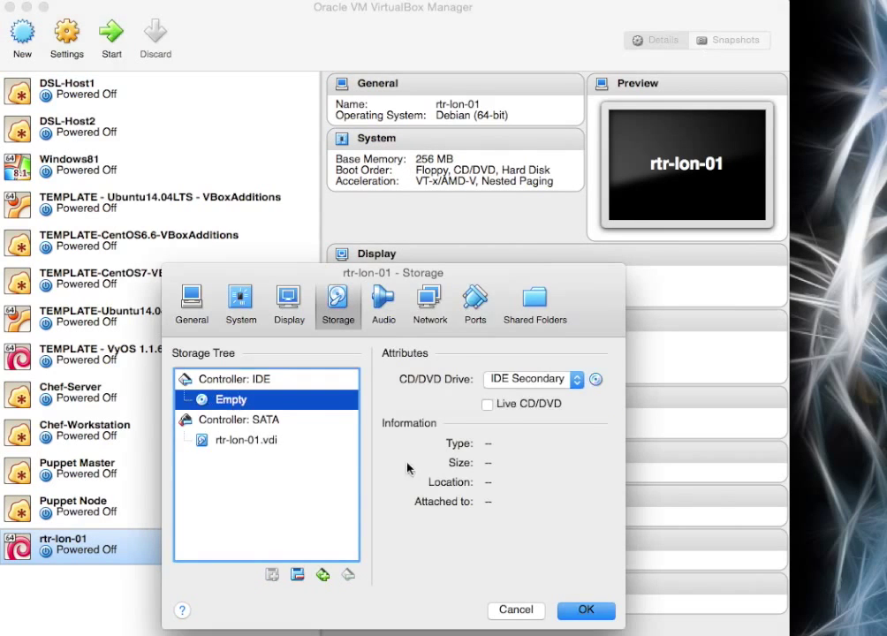
left_click(595, 380)
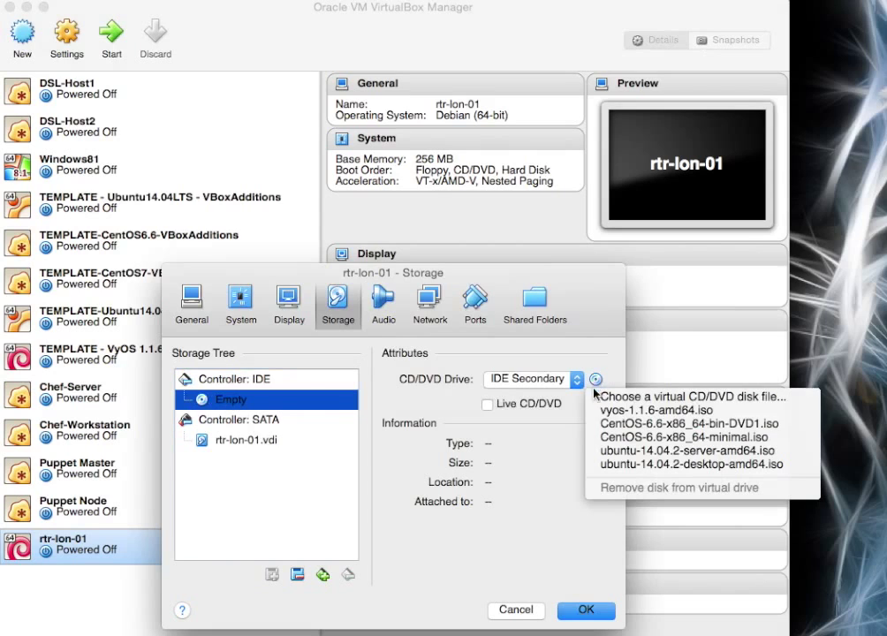
left_click(646, 412)
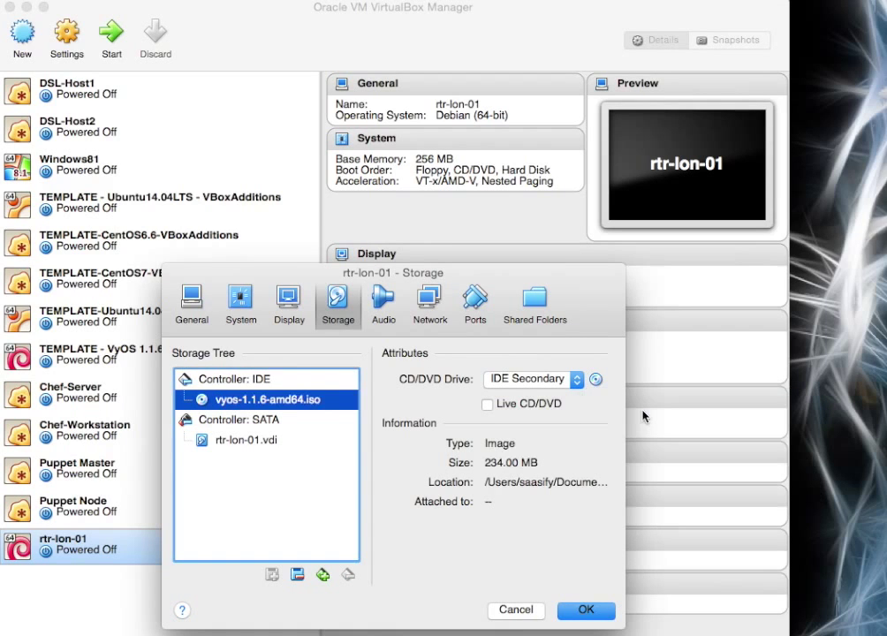
left_click(586, 610)
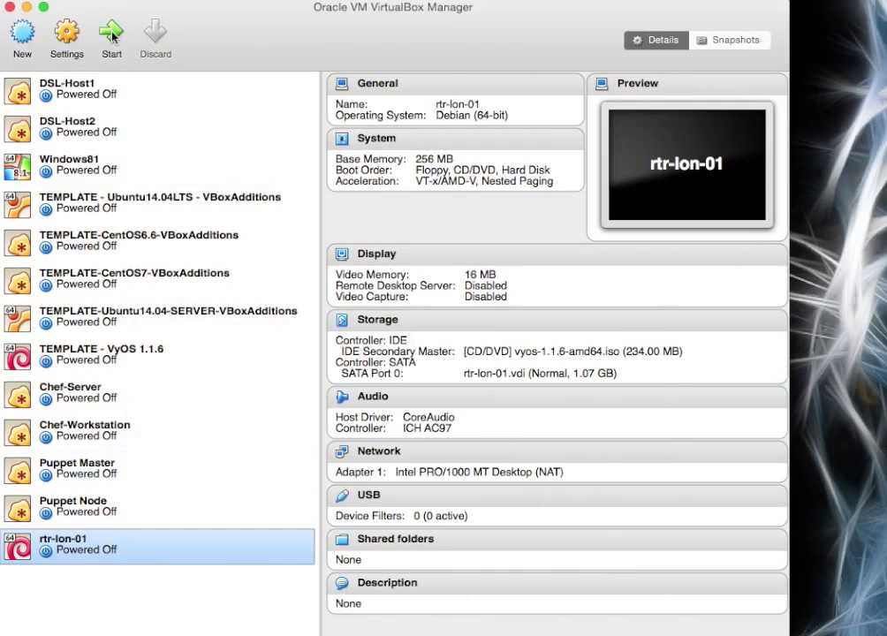
Enable network adapters 2, 3 and 4 on rtr-lon-01 and save.
left_click(394, 452)
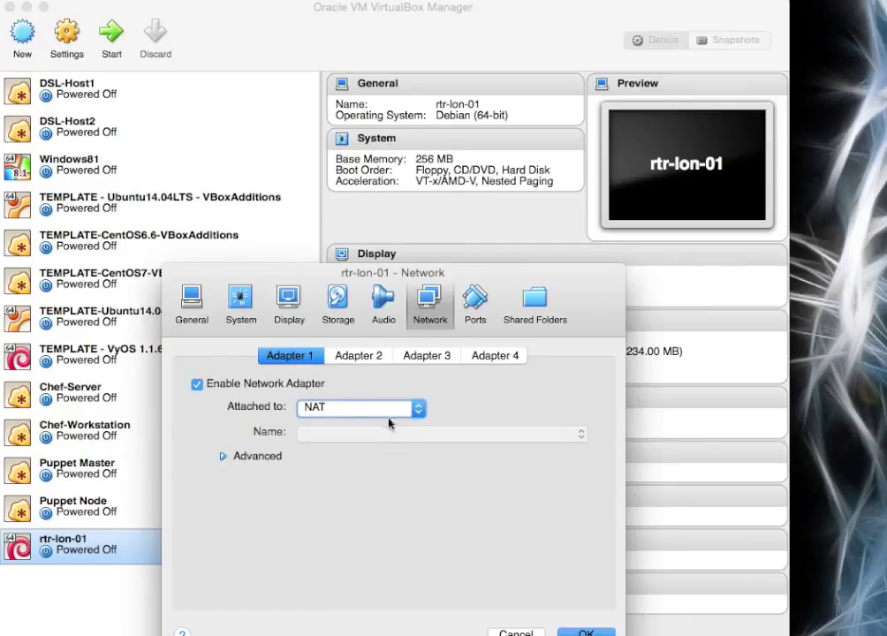
left_click(343, 356)
left_click(197, 384)
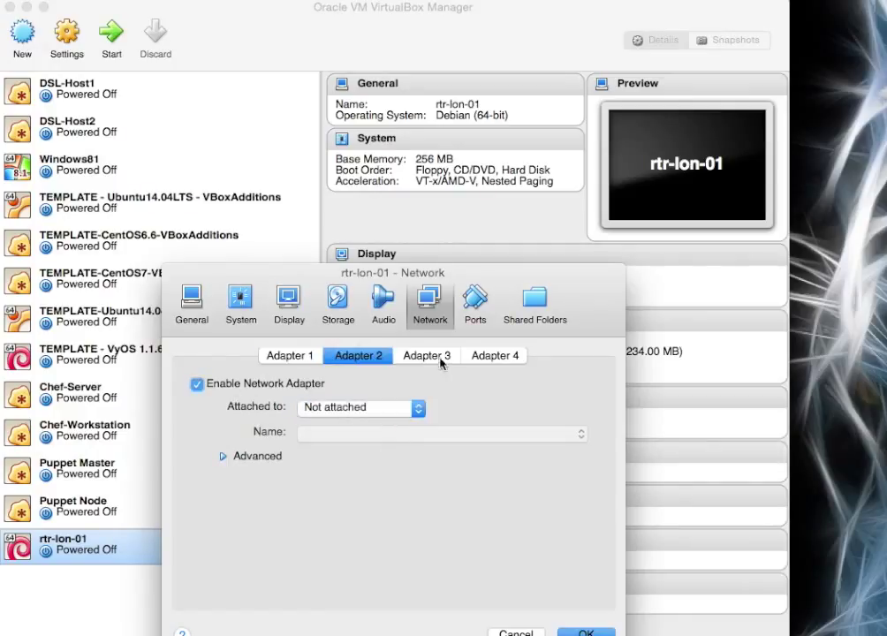
left_click(427, 355)
left_click(197, 384)
left_click(495, 355)
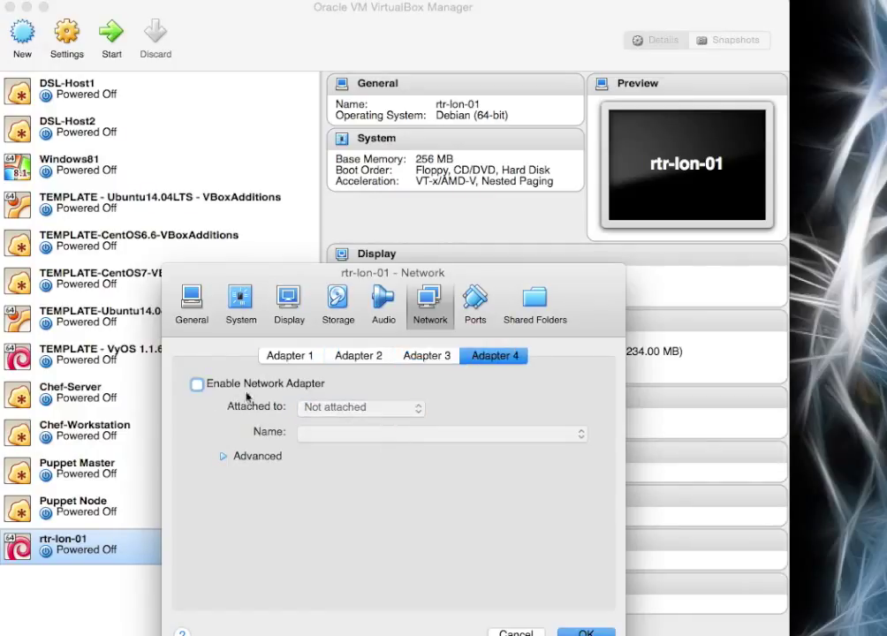
left_click(197, 386)
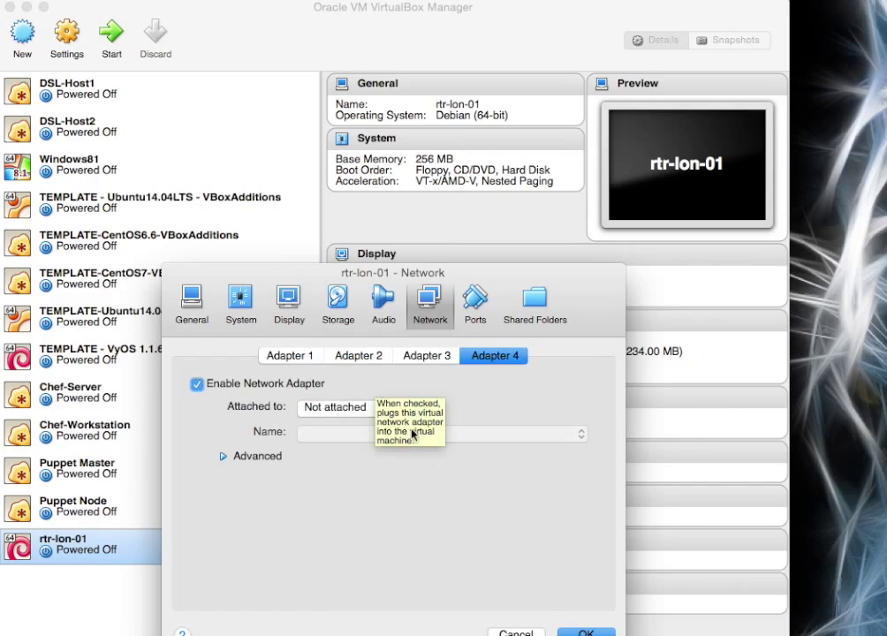
left_click(586, 632)
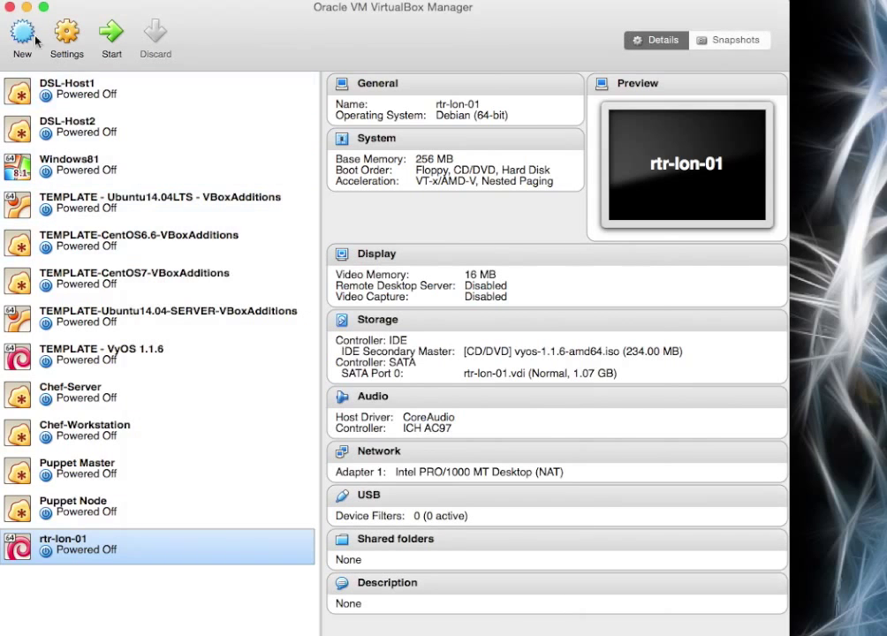
Review the vboxnet4 host-only network's IPv4 settings in global Preferences, then close them.
left_click(27, 1)
left_click(31, 11)
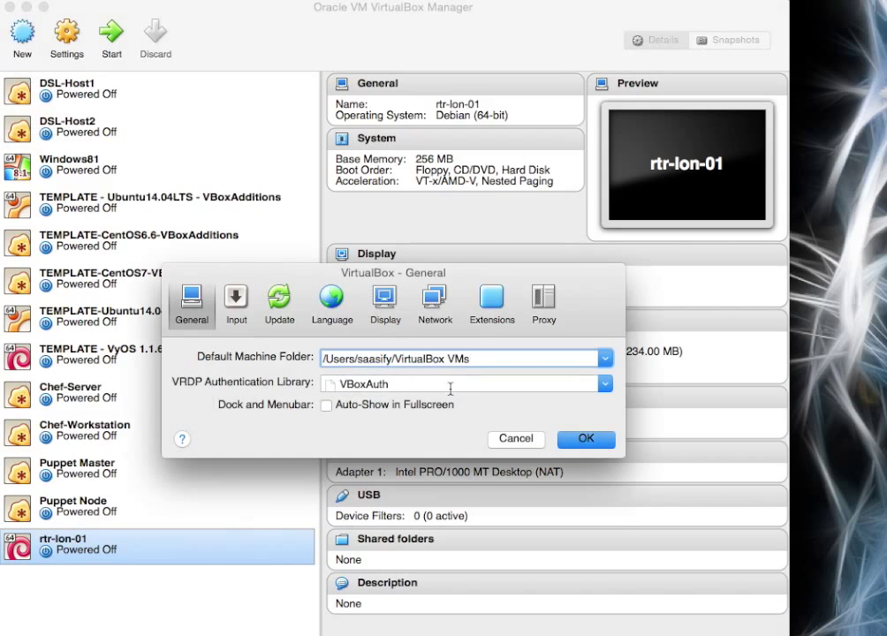
left_click(435, 305)
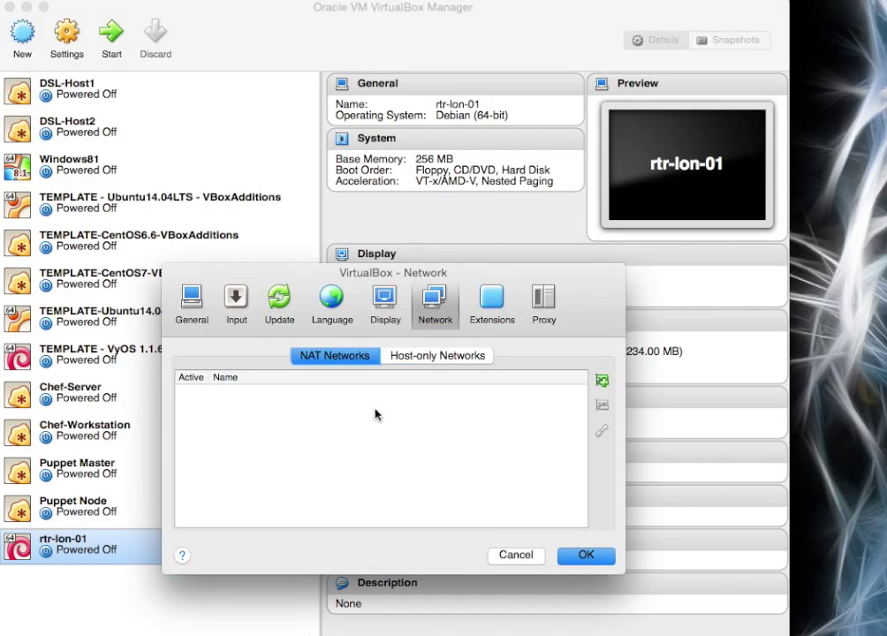
left_click(446, 356)
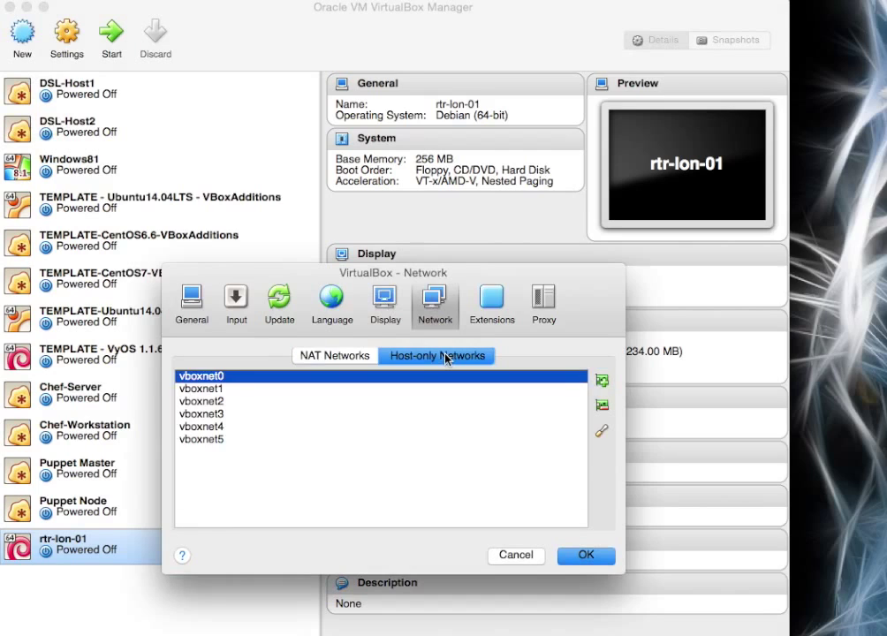
left_click(212, 427)
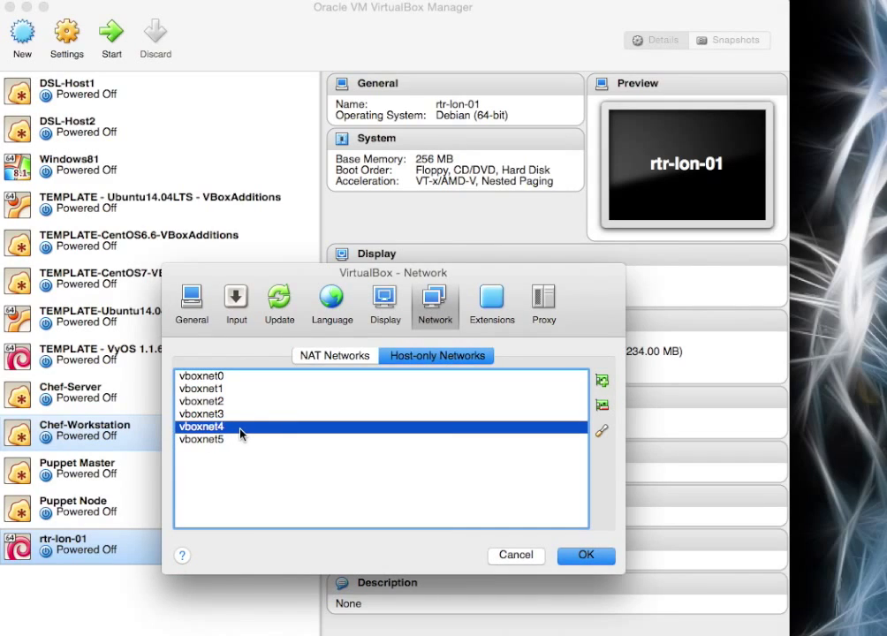
double_click(239, 431)
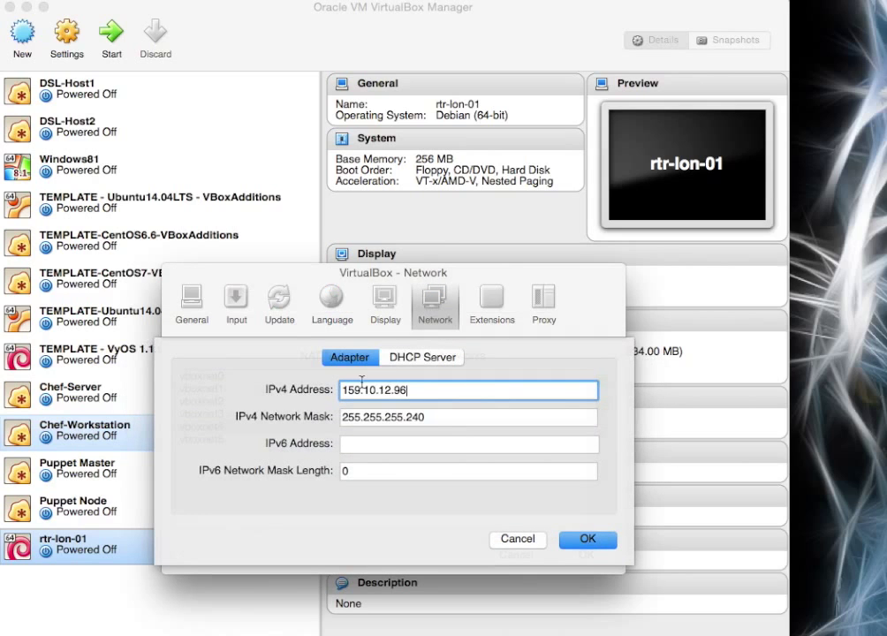
left_click(516, 541)
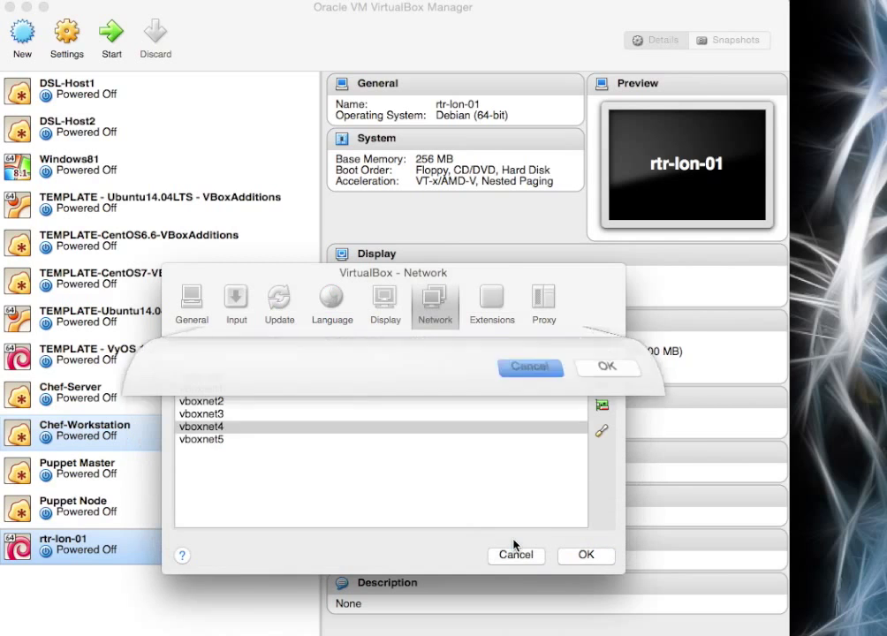
left_click(517, 553)
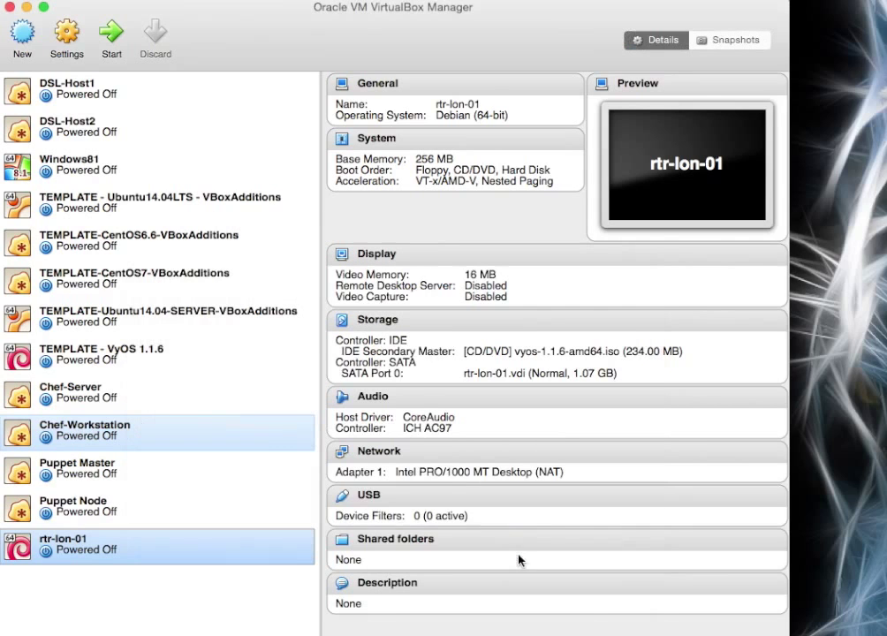
Attach rtr-lon-01's Adapter 1 to the host-only network vboxnet4.
left_click(380, 452)
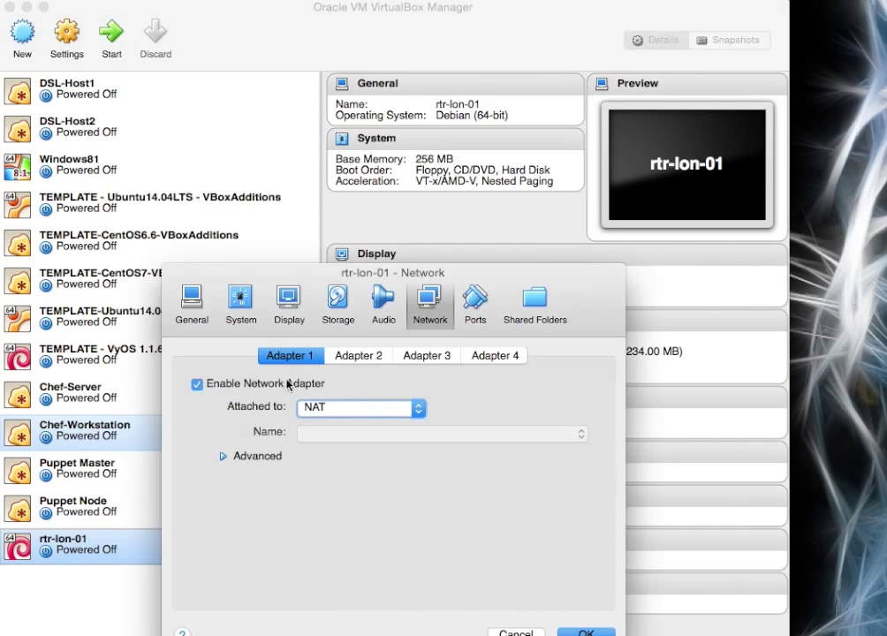
left_click(420, 408)
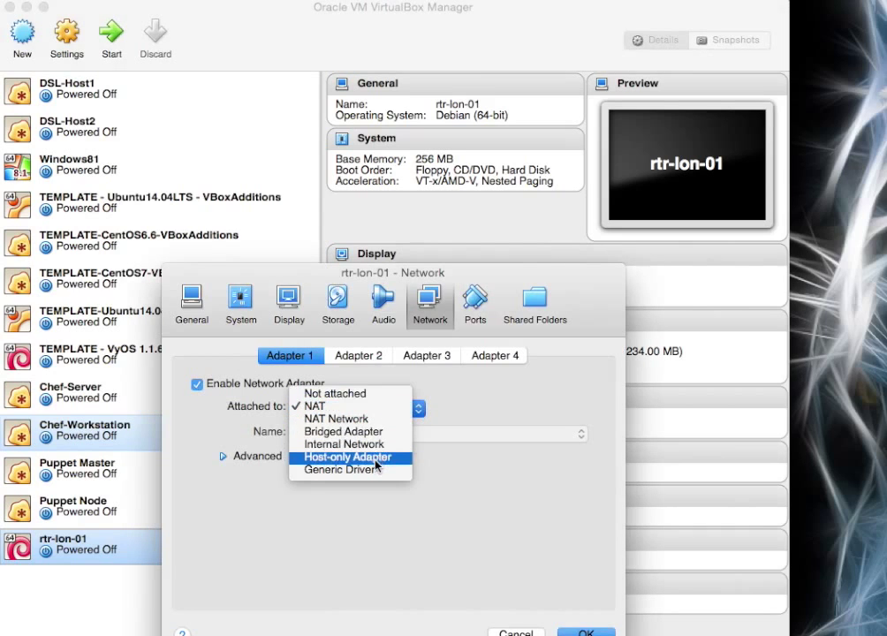
left_click(378, 458)
left_click(468, 442)
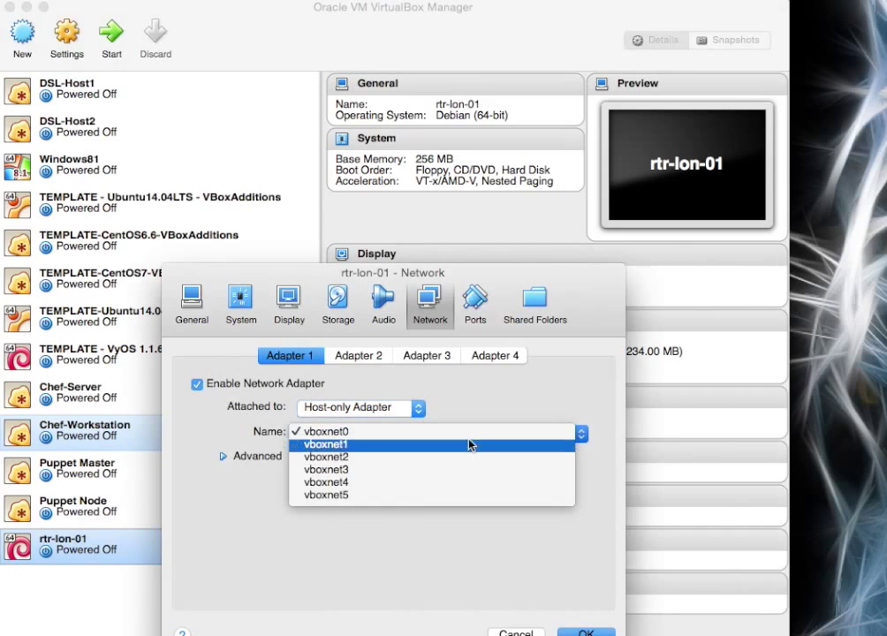
left_click(398, 483)
Enable Adapter 2 on host-only vboxnet4, and enable Adapter 3.
left_click(360, 355)
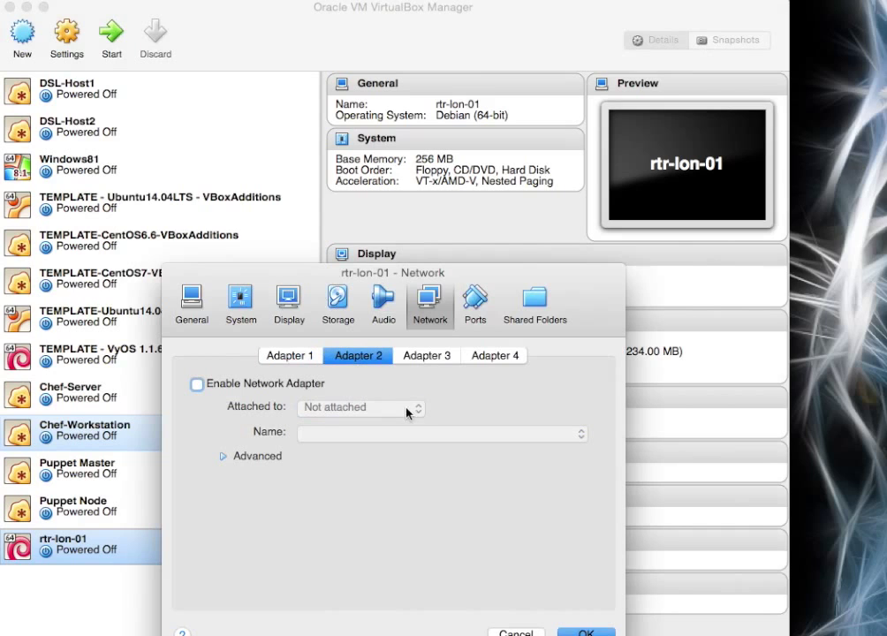
left_click(197, 385)
left_click(417, 408)
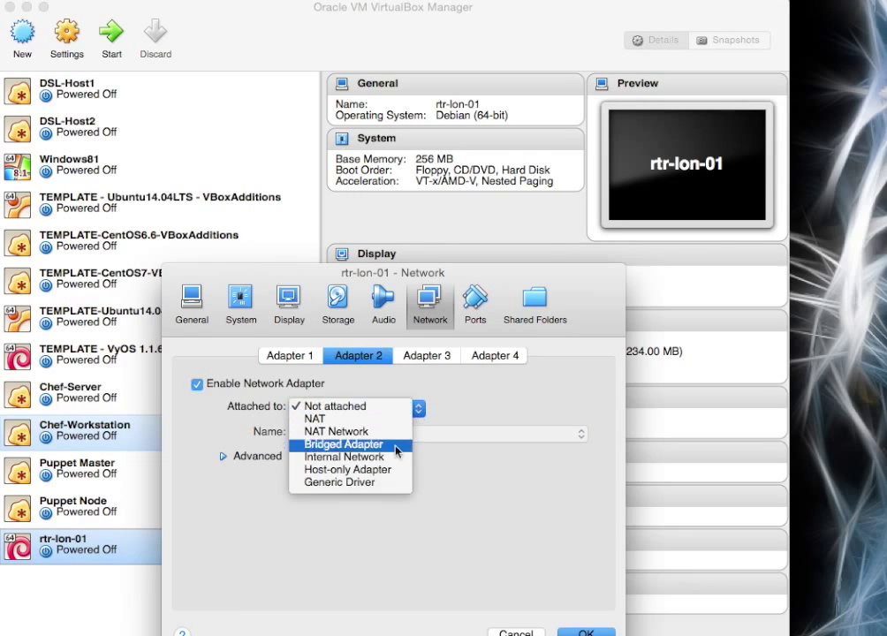
left_click(376, 472)
left_click(495, 435)
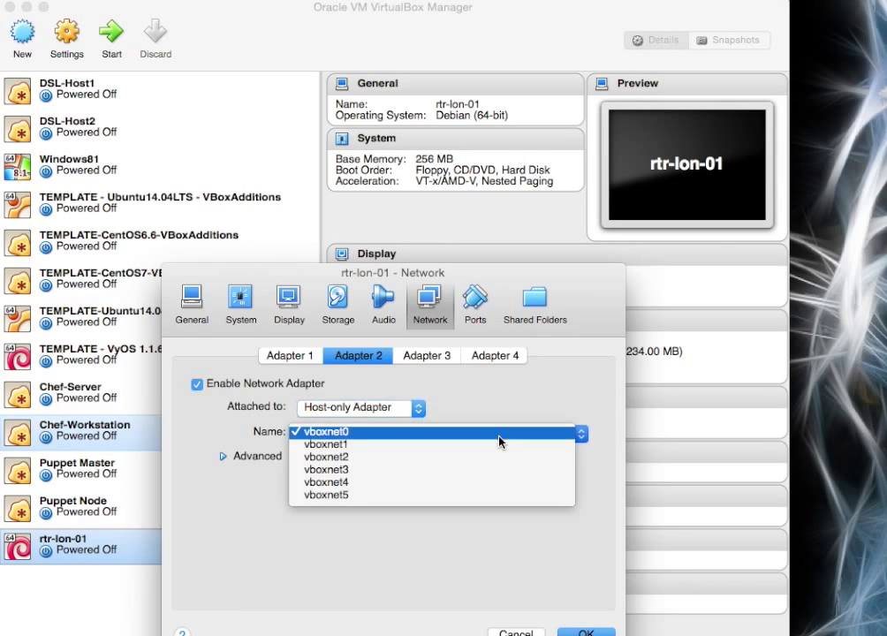
left_click(432, 480)
left_click(426, 355)
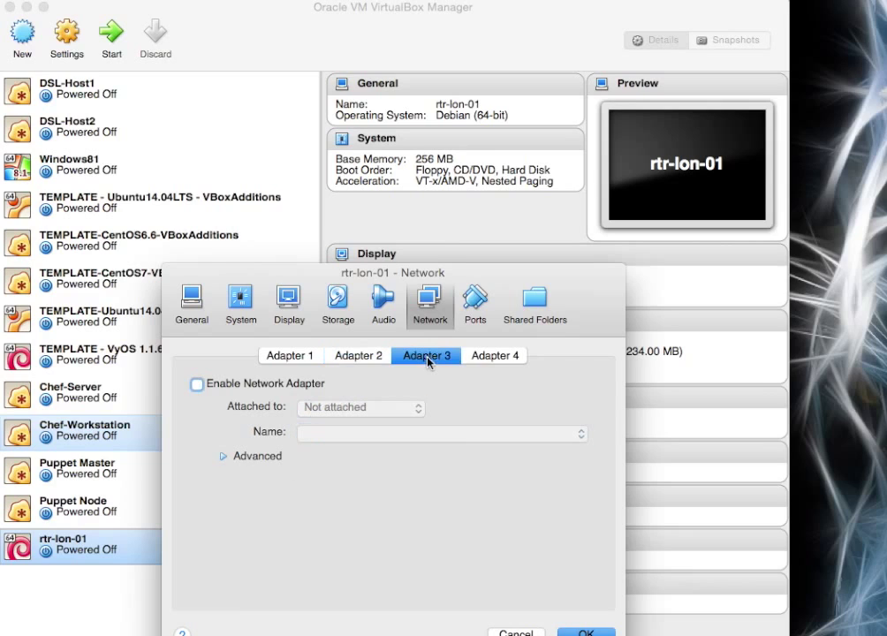
left_click(196, 384)
left_click(418, 408)
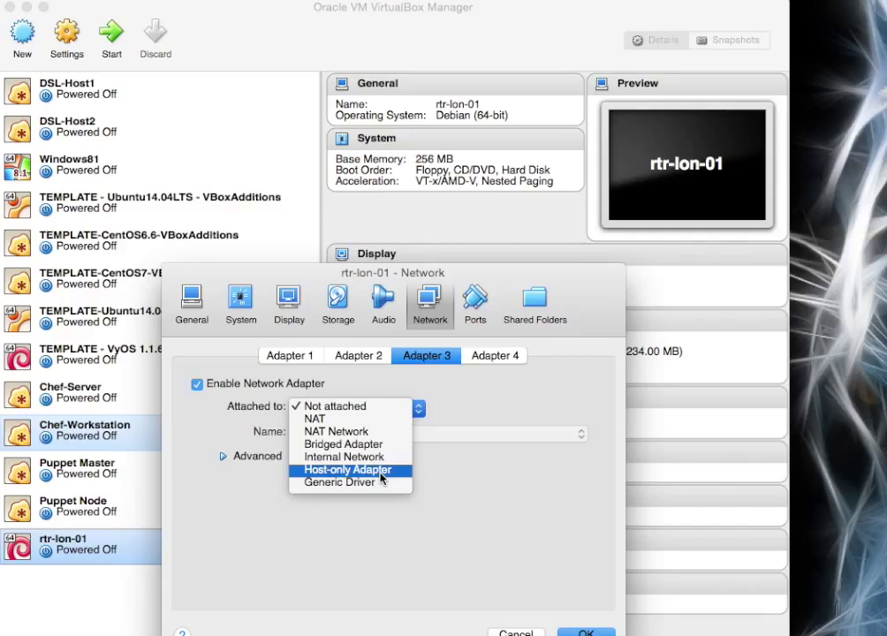
Set Adapter 3 to Host-only, and enable Adapter 4 on host-only vboxnet4.
left_click(381, 470)
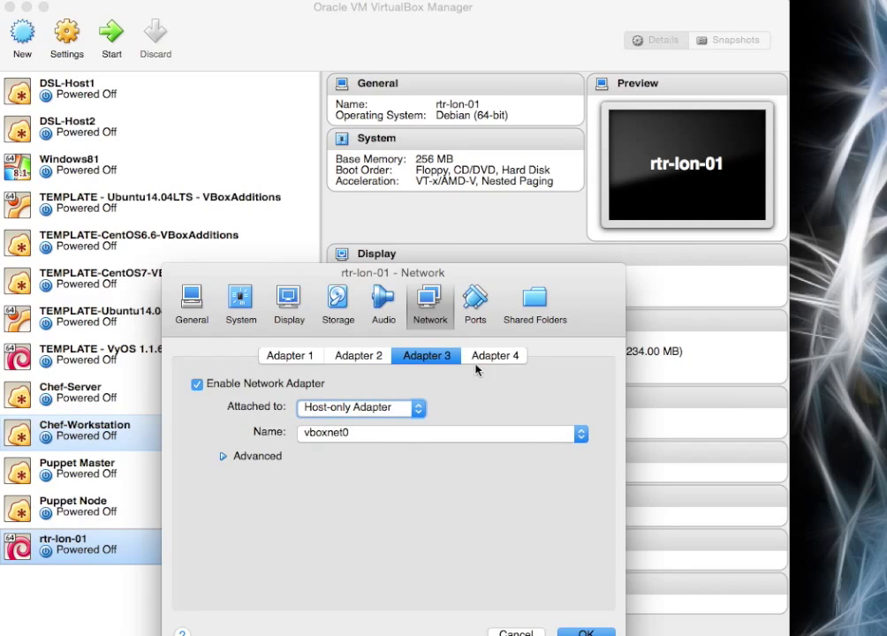
left_click(500, 356)
left_click(197, 385)
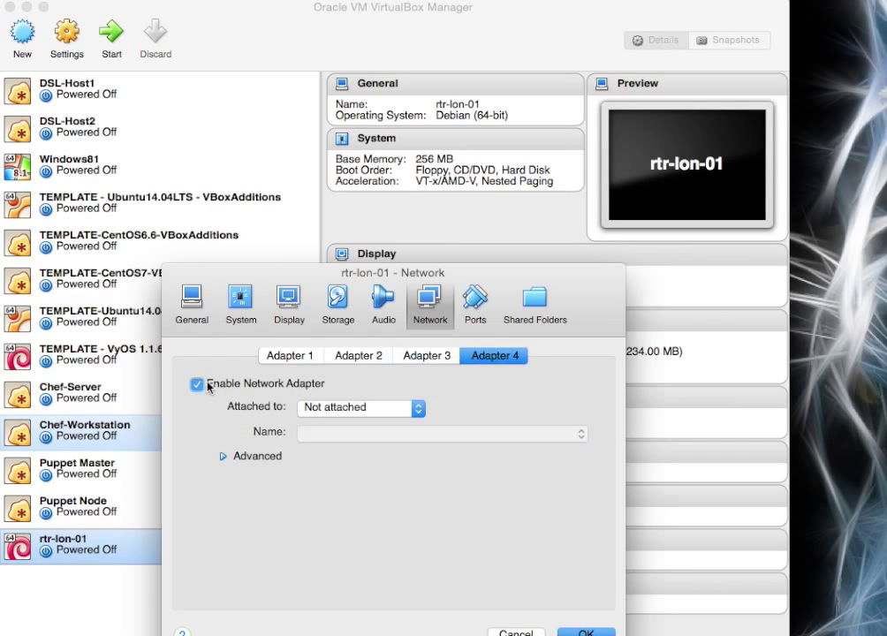
left_click(416, 408)
left_click(385, 471)
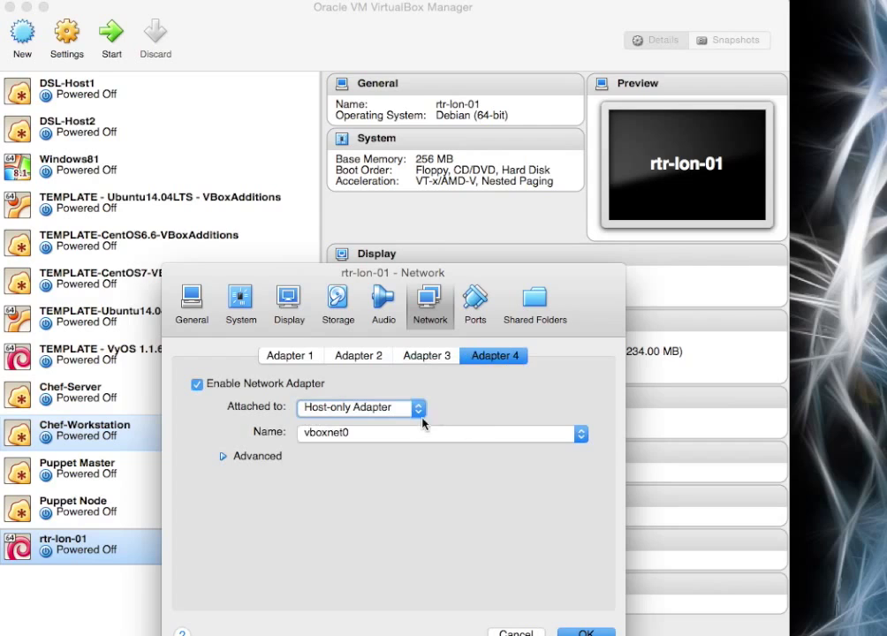
left_click(399, 434)
left_click(366, 481)
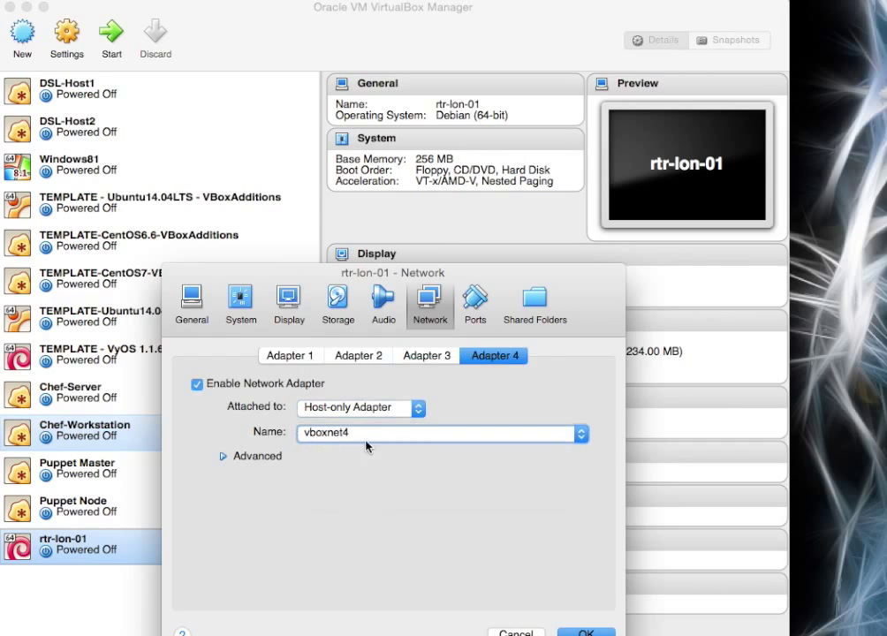
Choose vboxnet4 for Adapter 3, review Adapters 1–2, and save the network settings.
left_click(424, 356)
left_click(377, 435)
left_click(355, 481)
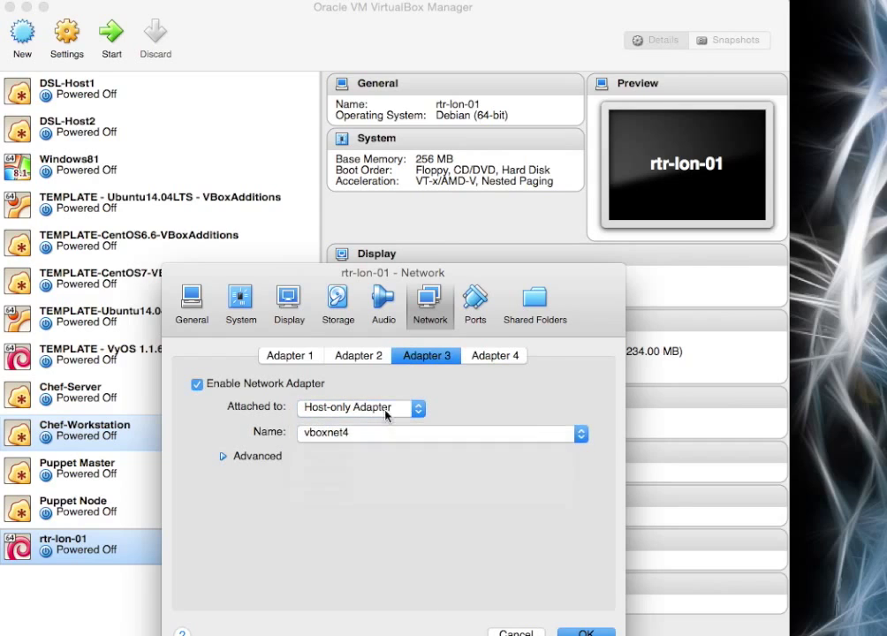
left_click(360, 356)
left_click(289, 355)
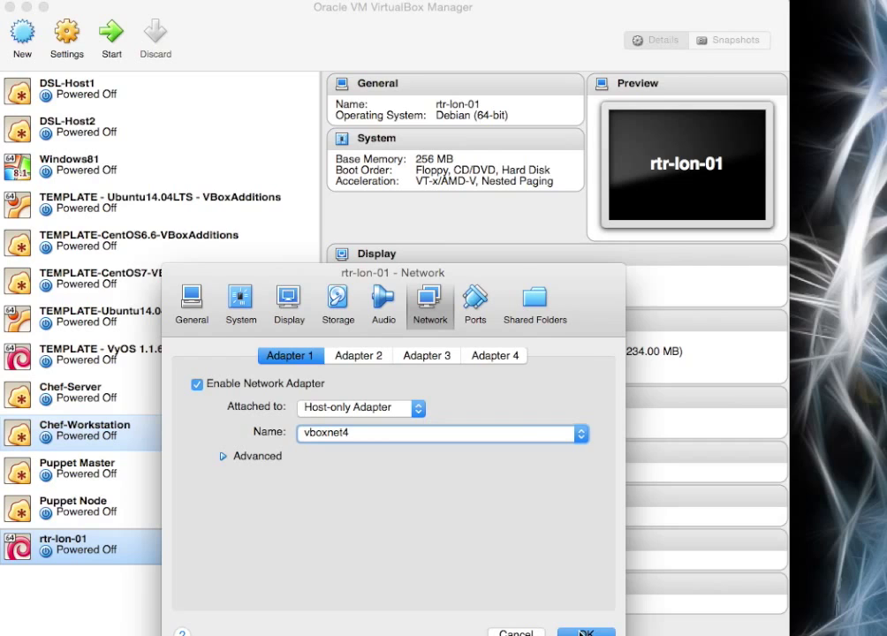
left_click_drag(503, 277, 526, 216)
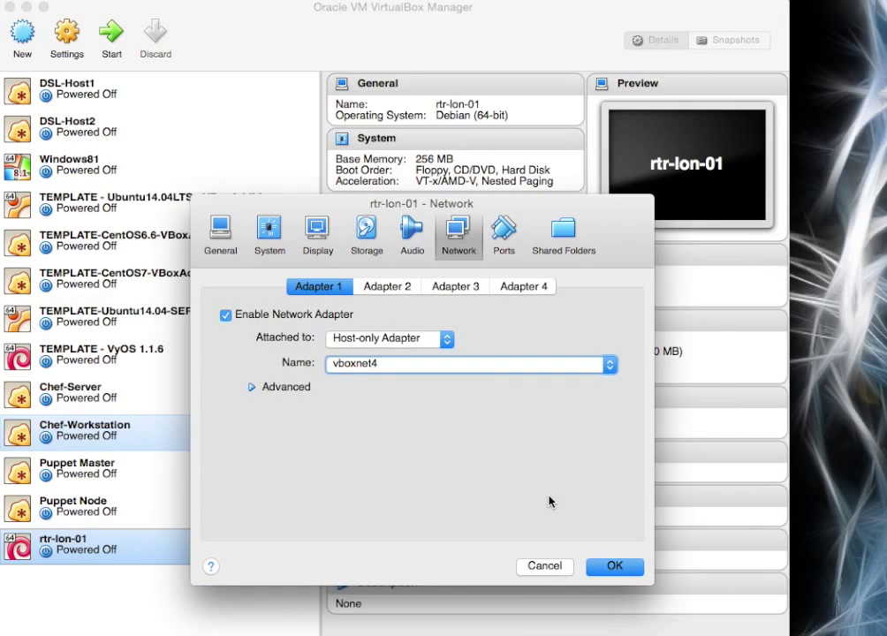
left_click(614, 566)
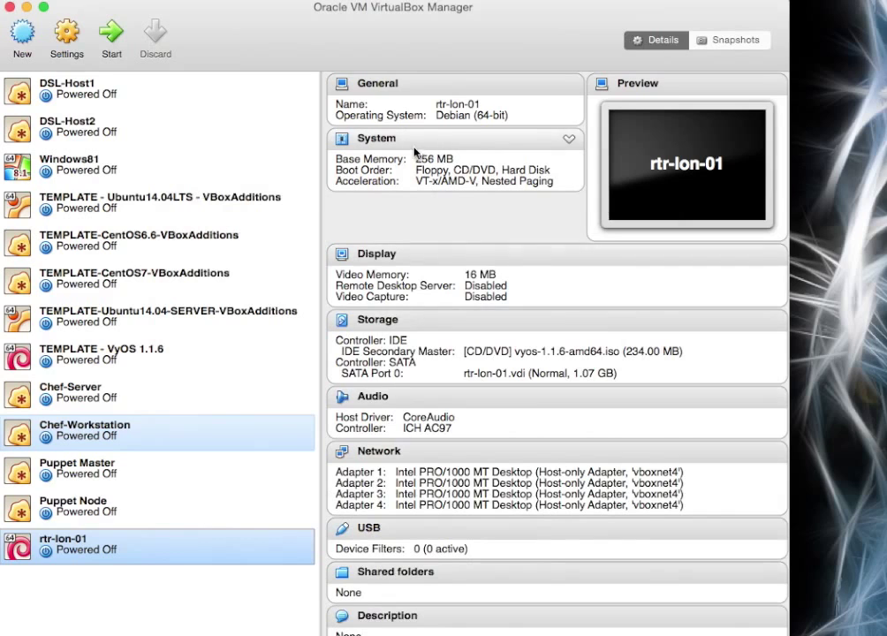
Power on rtr-lon-01 and boot the VyOS live image.
left_click(111, 34)
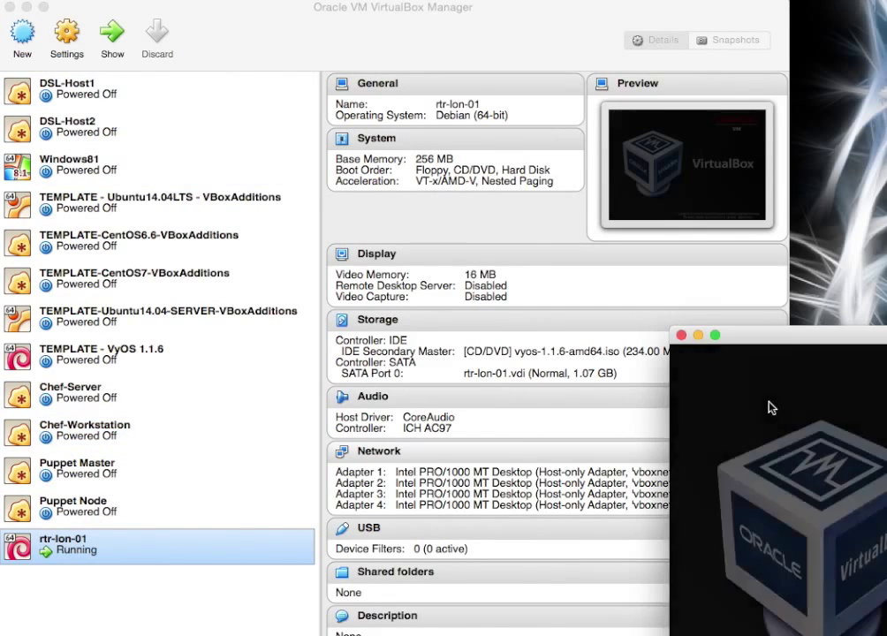
left_click_drag(778, 340, 146, 43)
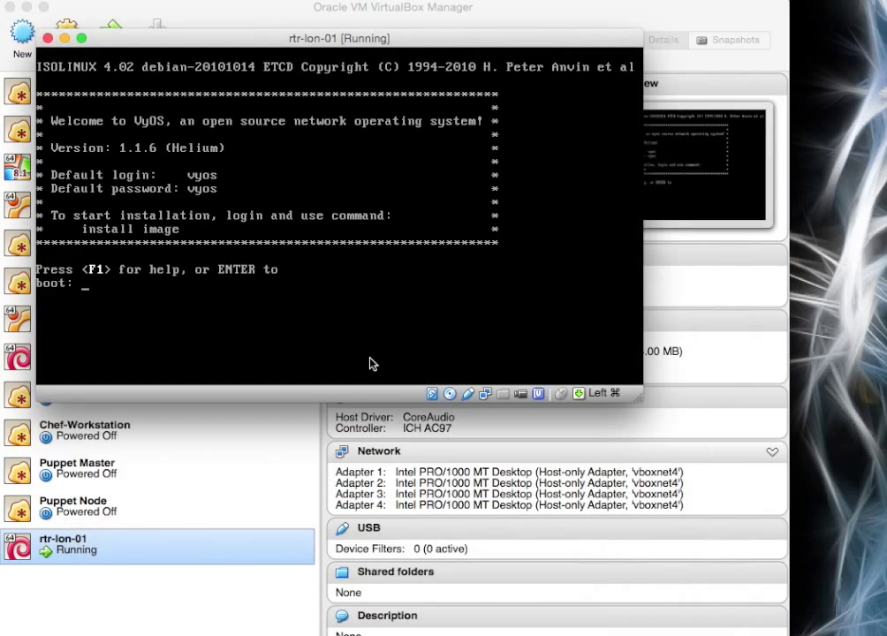
key("Return")
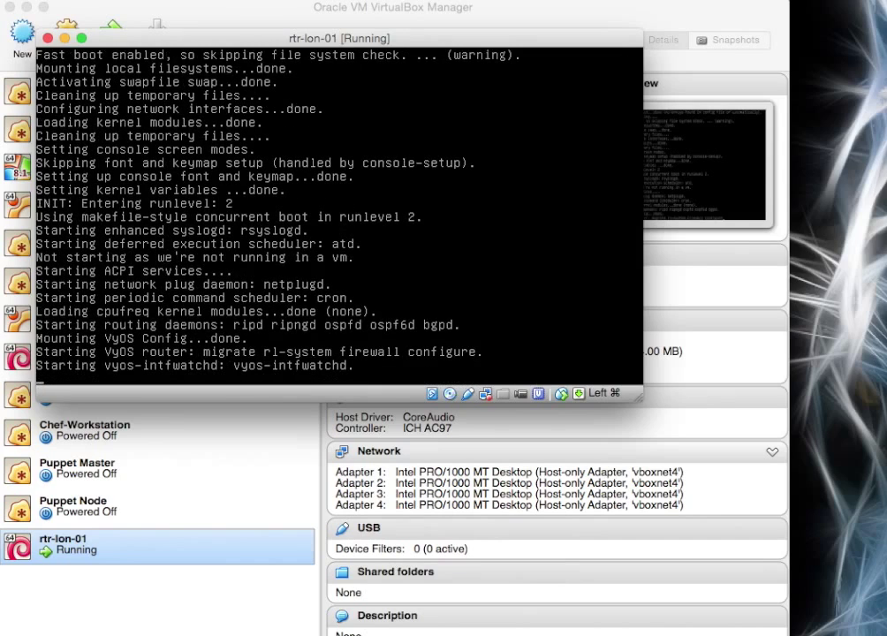
Log in with the default vyos account and enter the install image command.
type("vyos login: vyos")
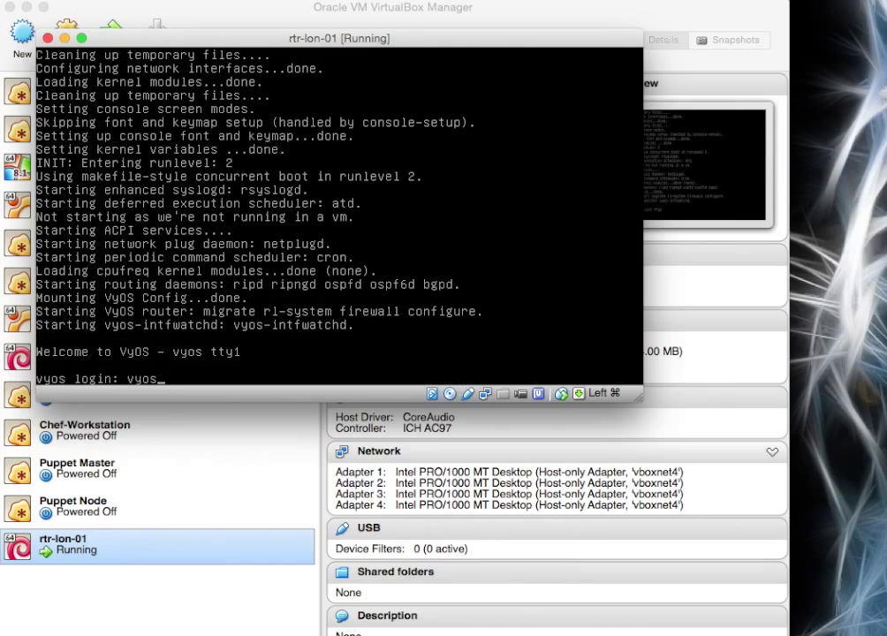
key("Return")
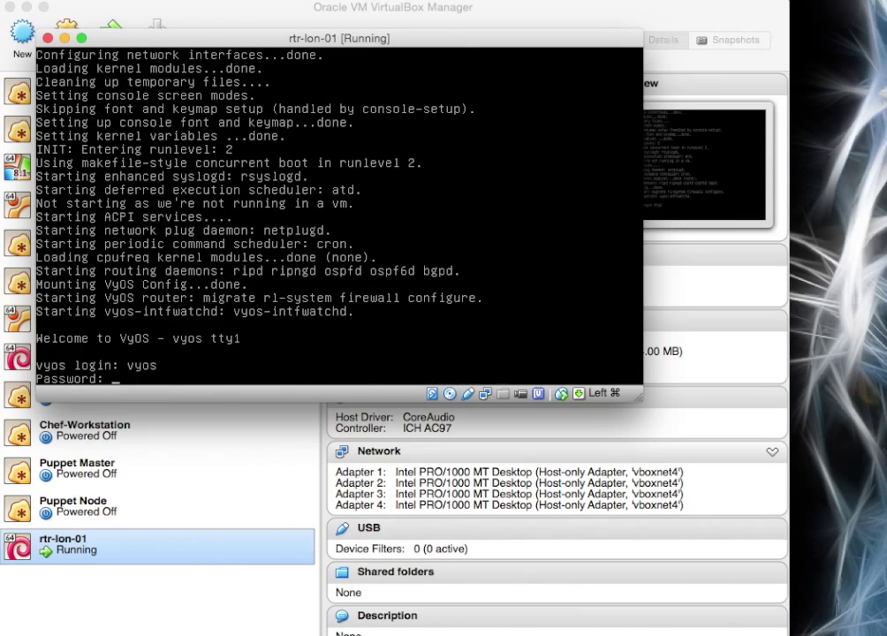
type("vyos")
key("Return")
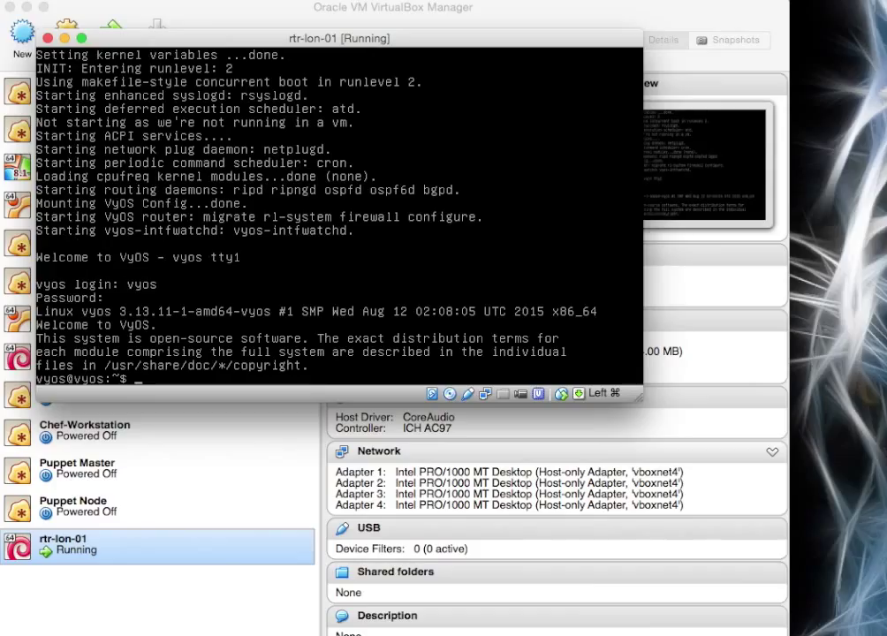
type("install image")
Install VyOS 1.1.6 to sda: auto partitioning, 1147MB root, copied config, GRUB.
key("Return")
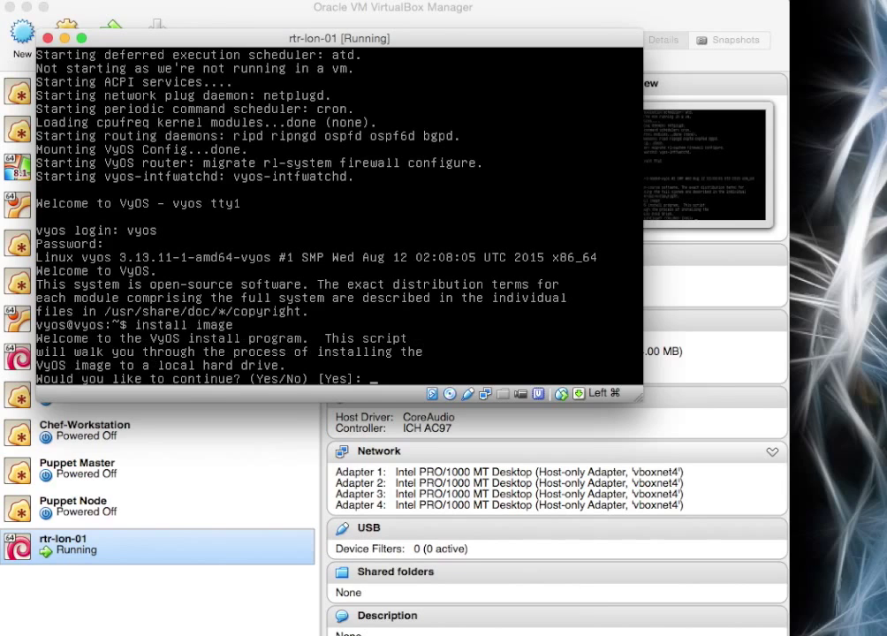
key("Return")
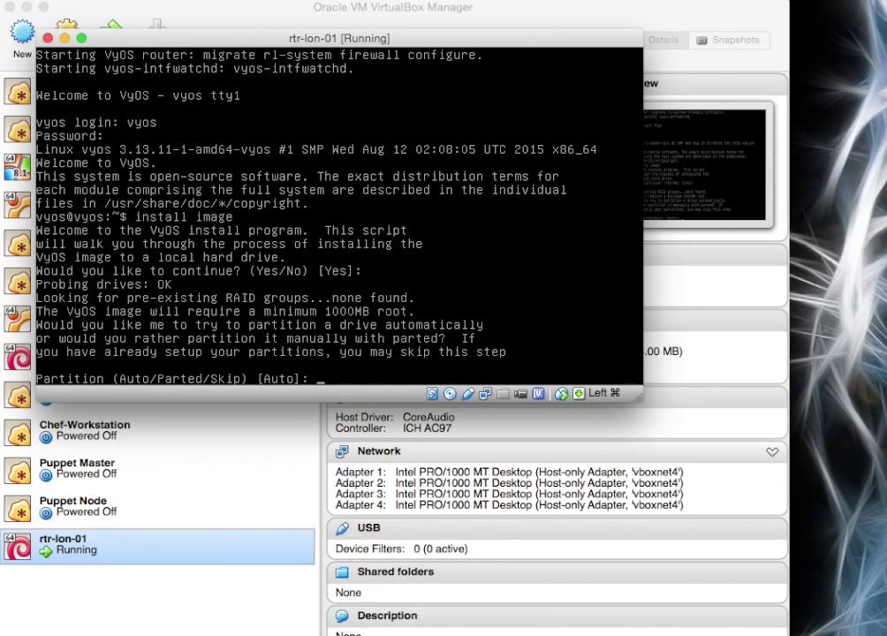
key("Return")
key("Return")
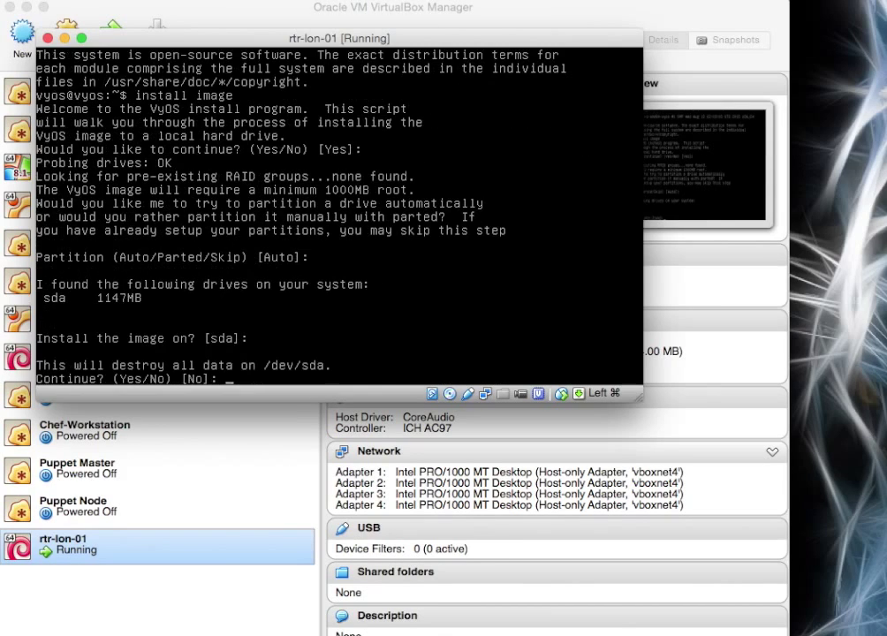
type("yes")
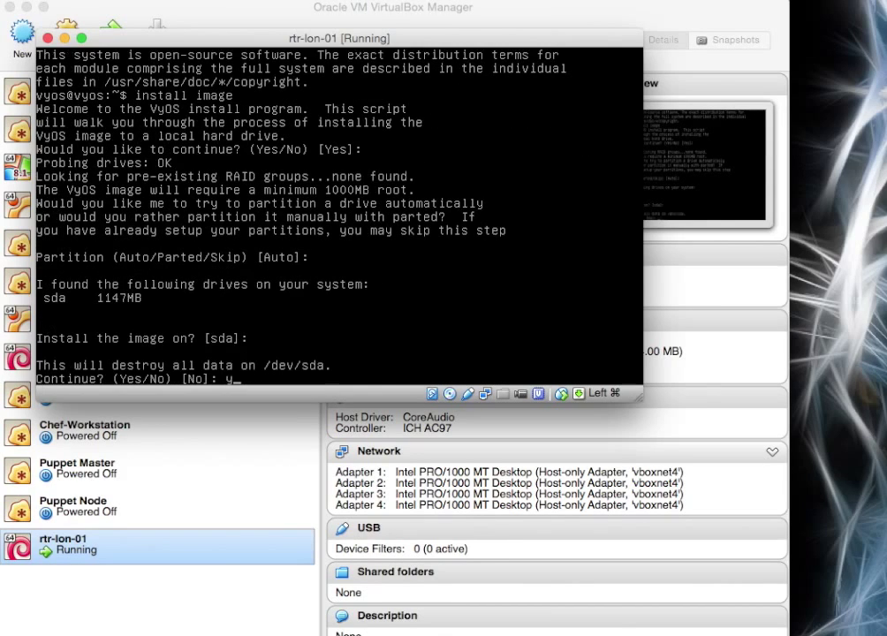
key("Return")
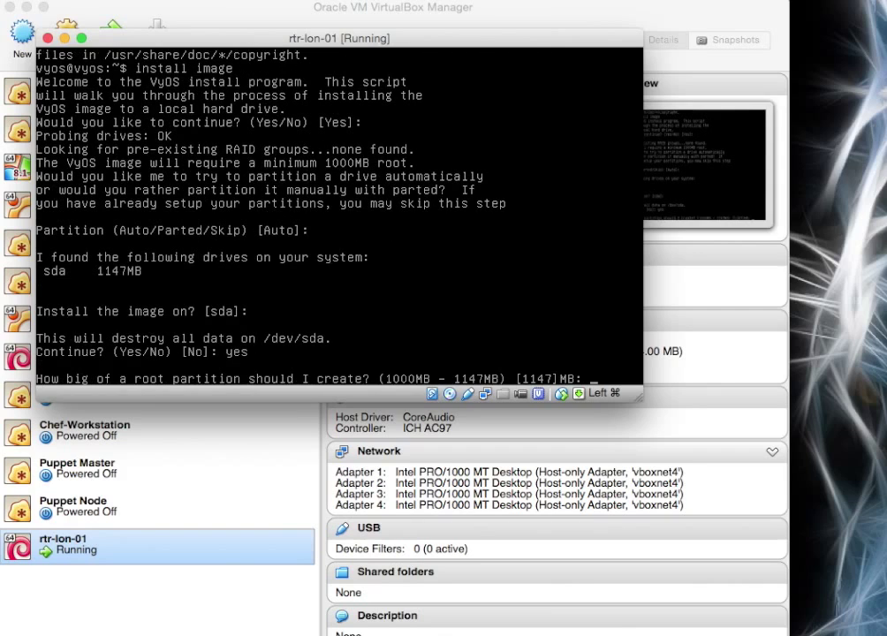
key("Return")
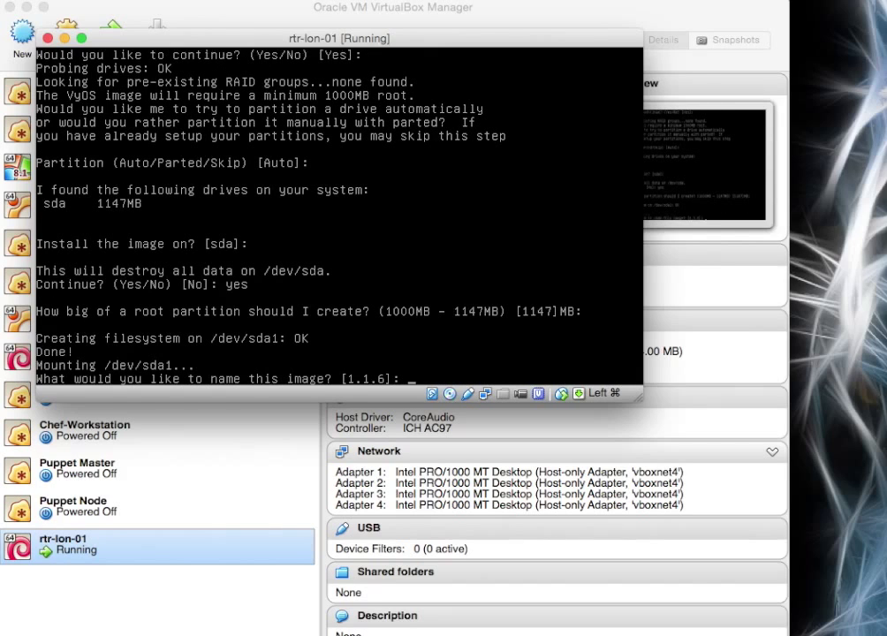
key("Return")
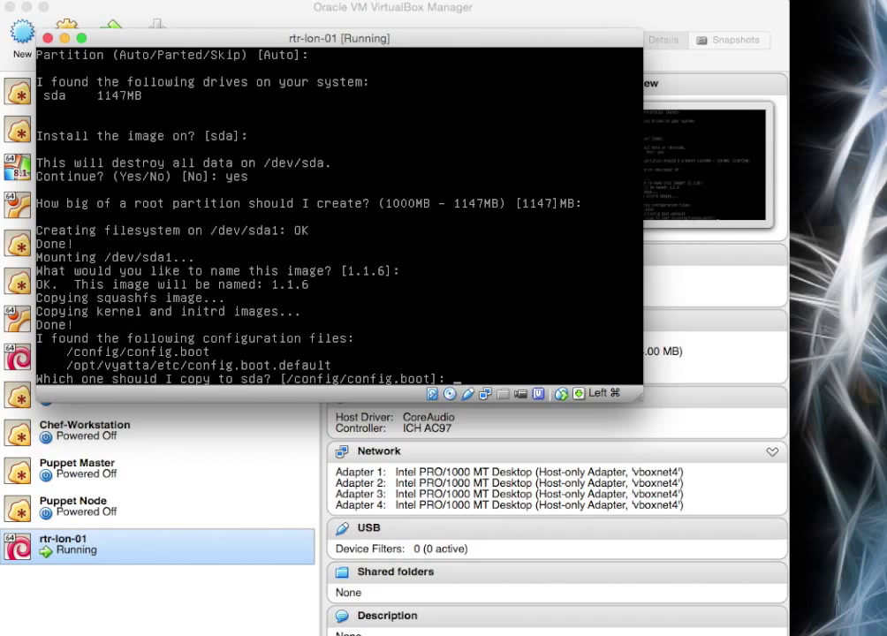
key("Return")
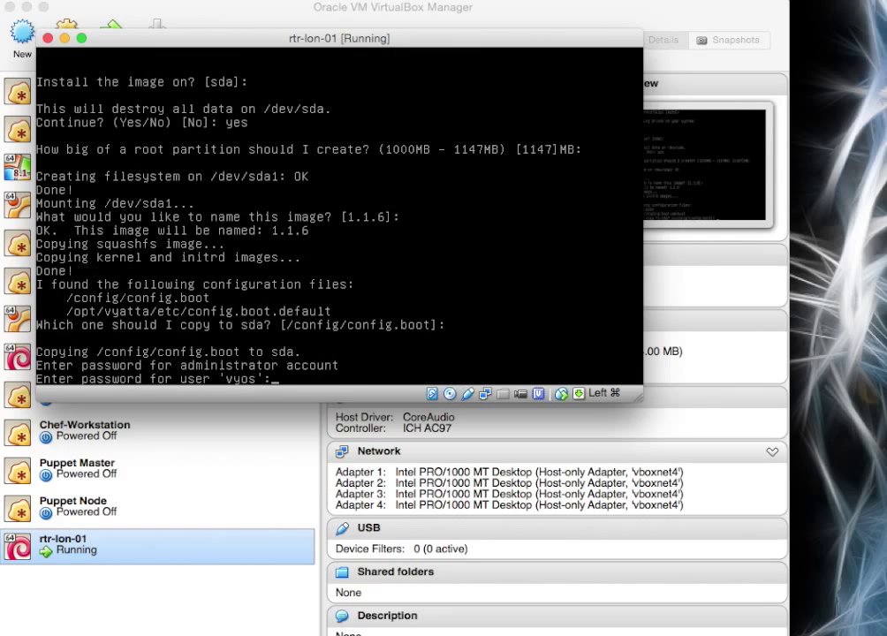
key("Return")
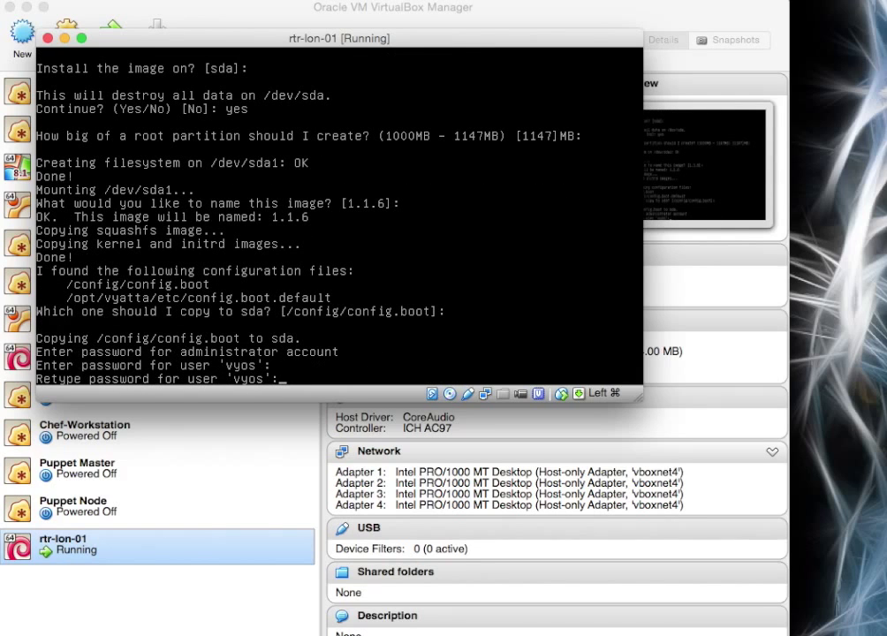
key("Return")
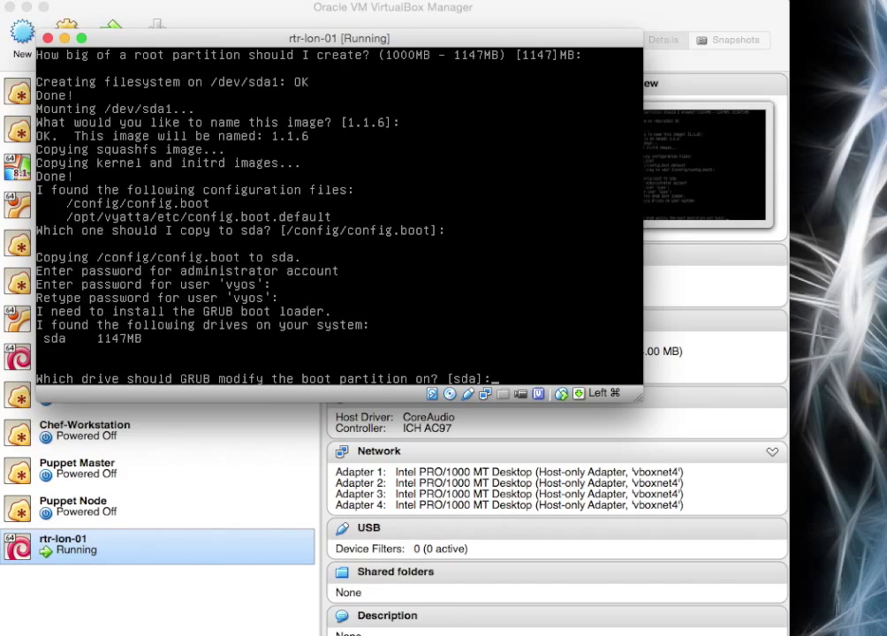
key("Return")
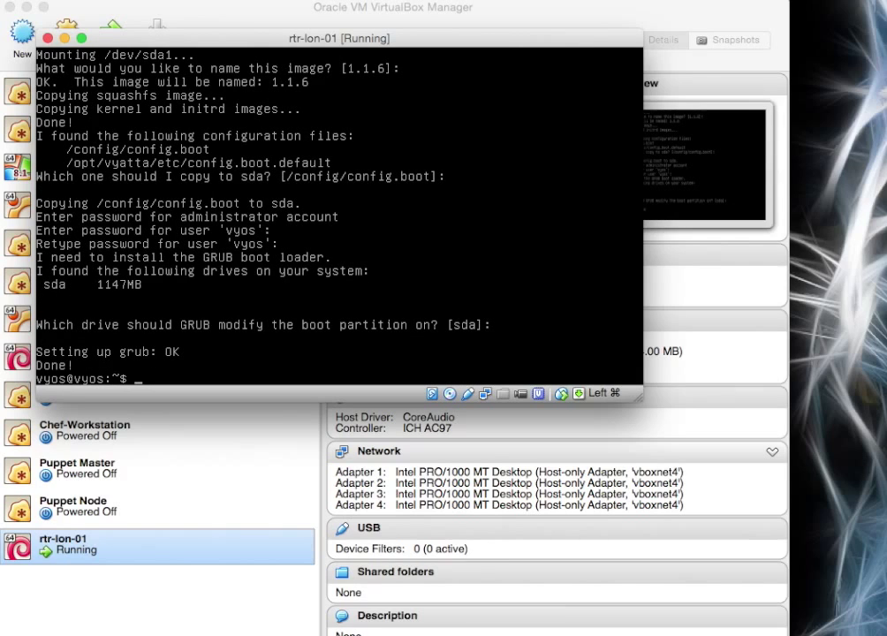
Shut down the router with poweroff, confirming with yes.
type("poweroff")
key("BackSpace")
key("BackSpace")
type("ff")
key("Return")
type("yes")
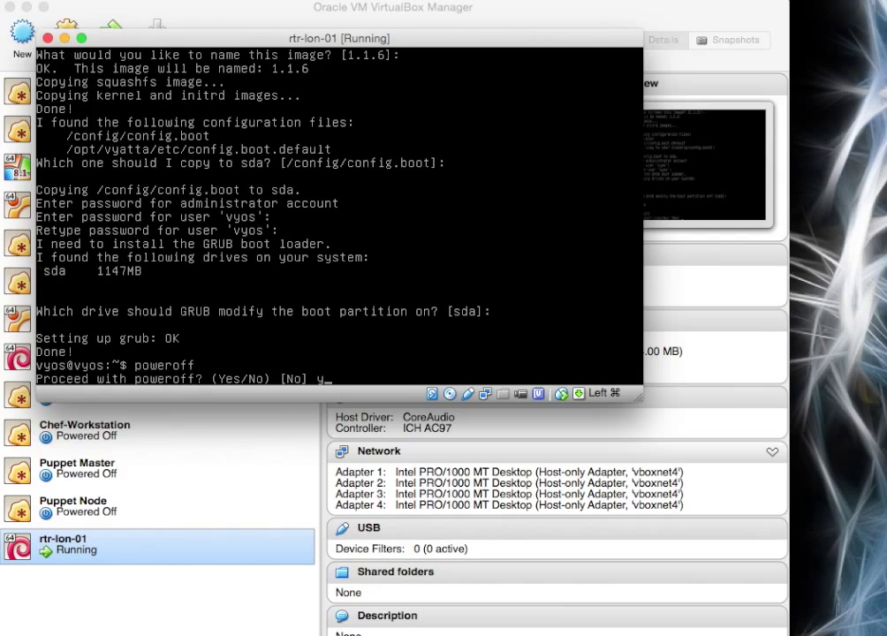
key("Return")
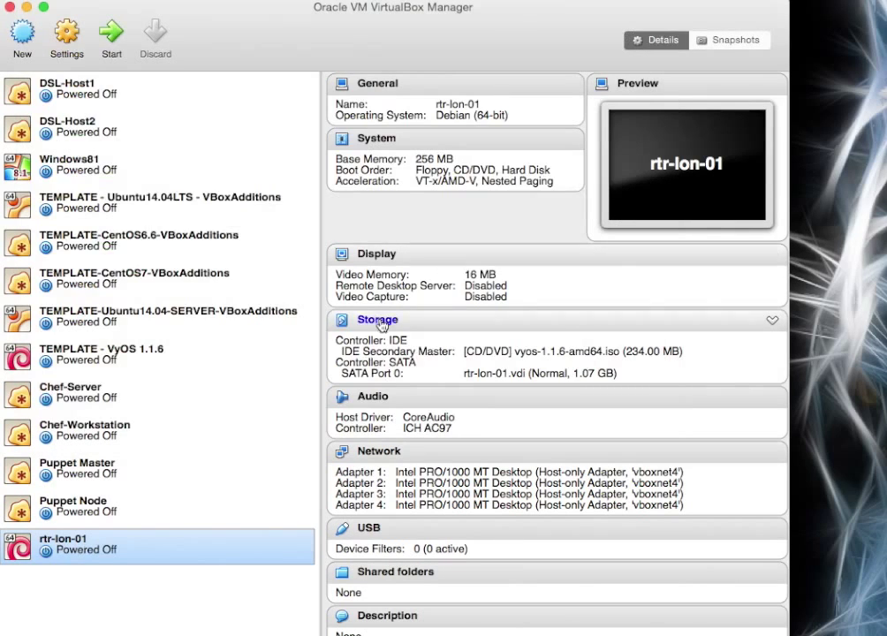
Remove the vyos-1.1.6-amd64.iso CD/DVD drive from rtr-lon-01's storage, save, and start the VM.
left_click(381, 327)
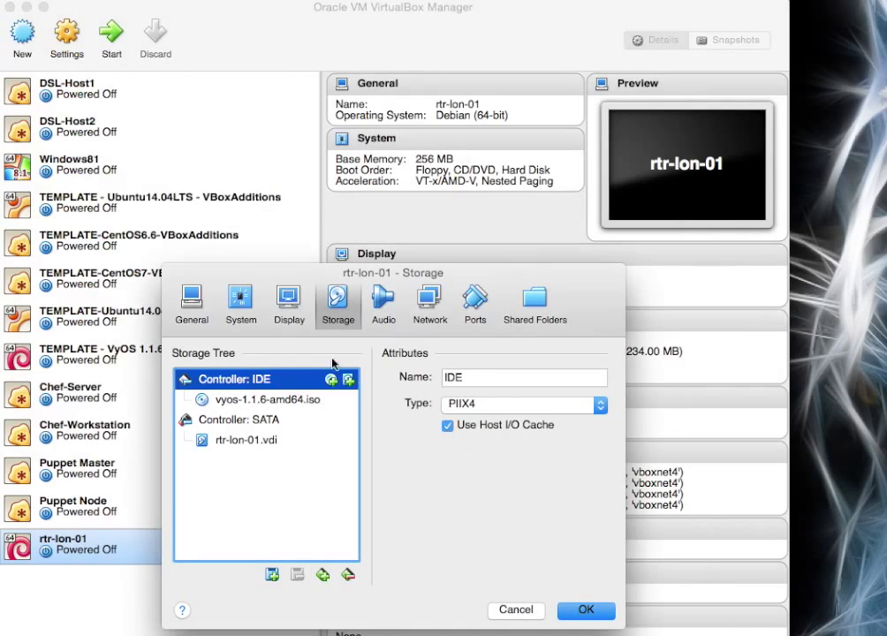
left_click(264, 398)
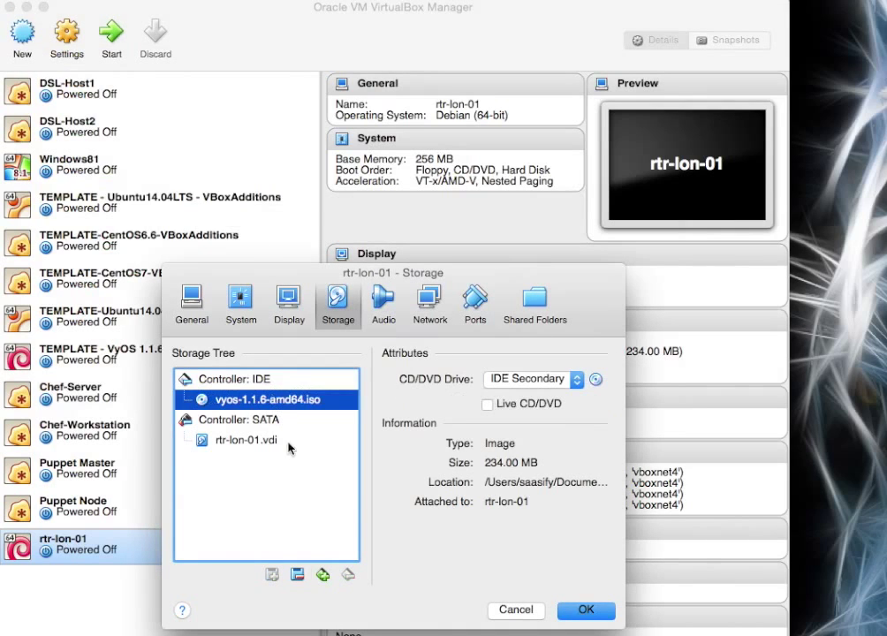
left_click(297, 575)
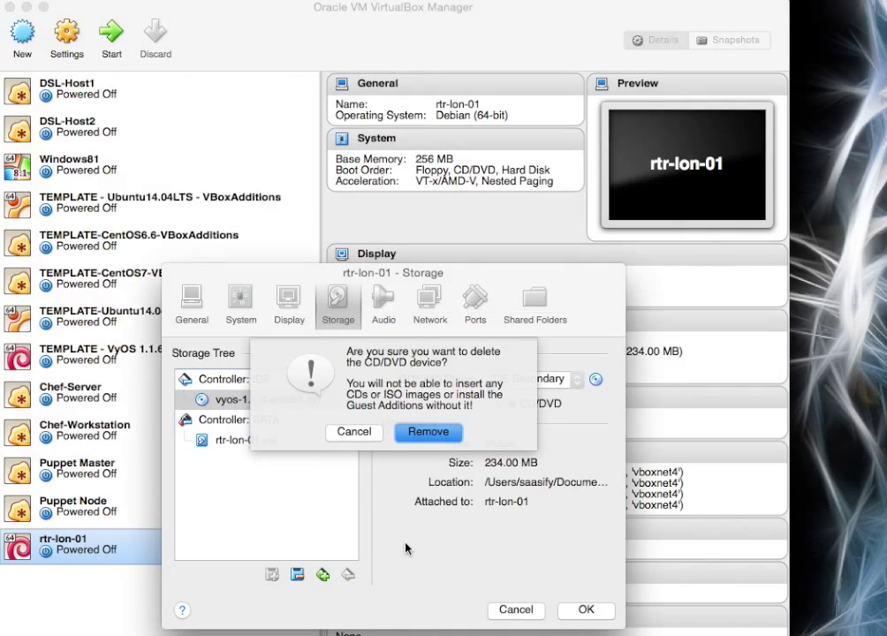
left_click(420, 435)
left_click(583, 610)
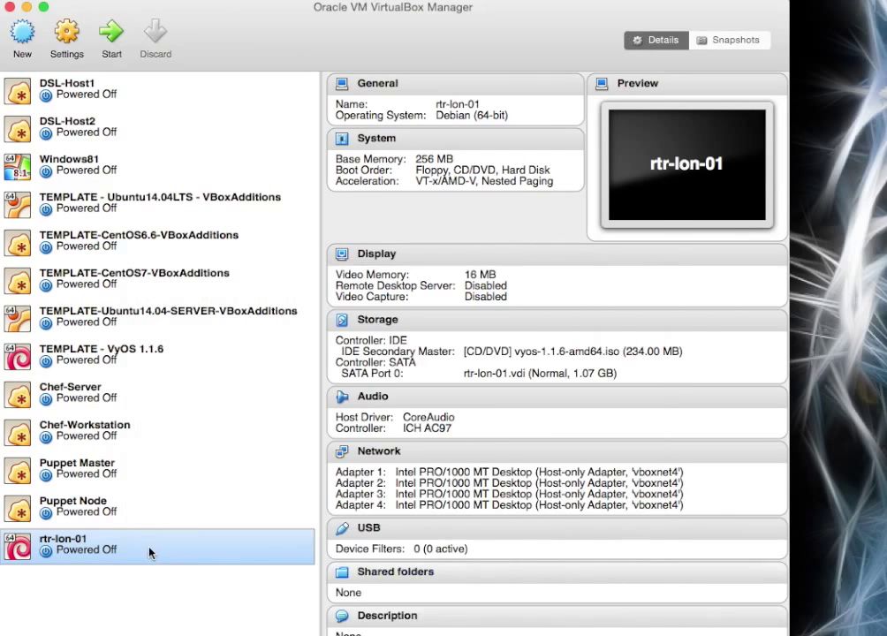
double_click(150, 550)
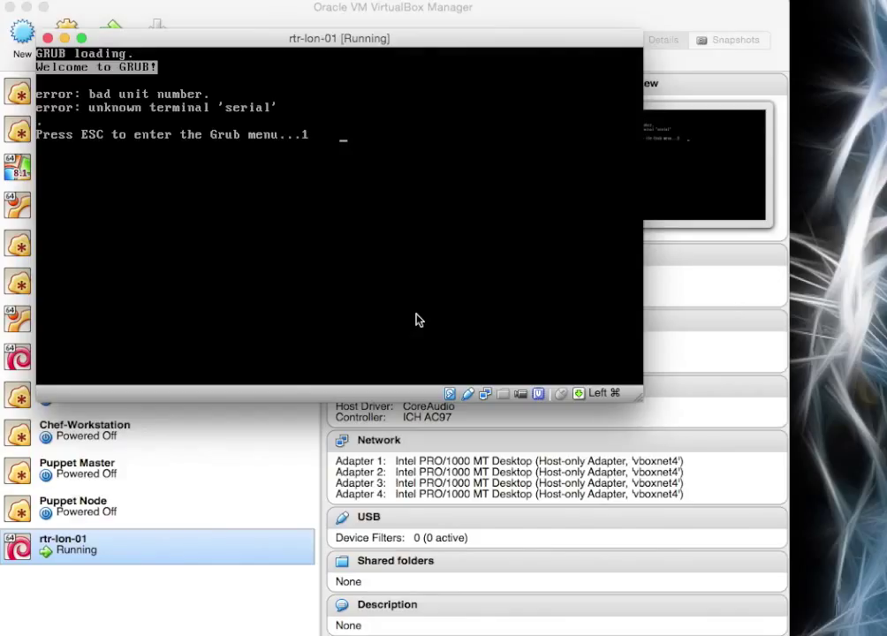
Boot the default VyOS entry from GRUB and log in as user vyos with its password.
key("Escape")
key("Return")
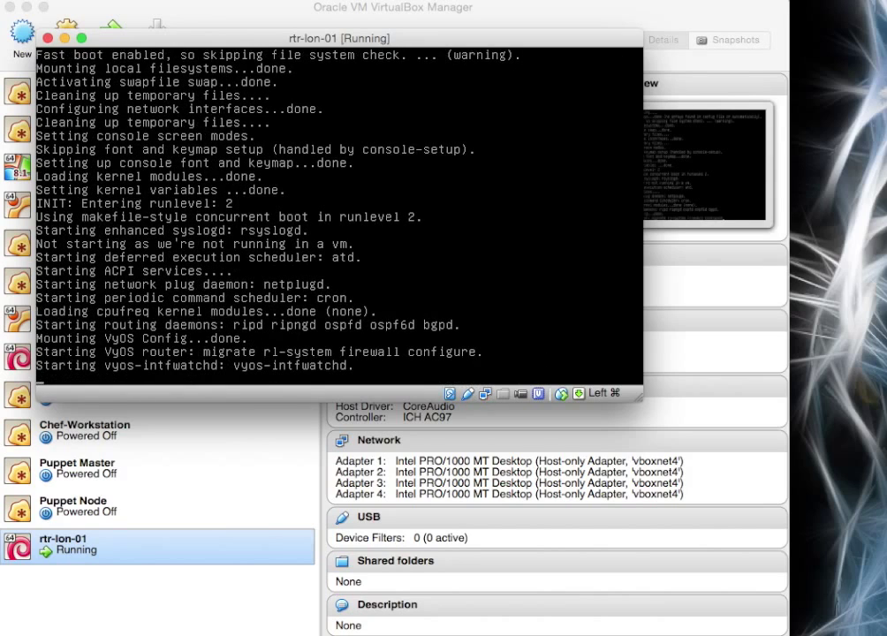
type("vyos login: vyos")
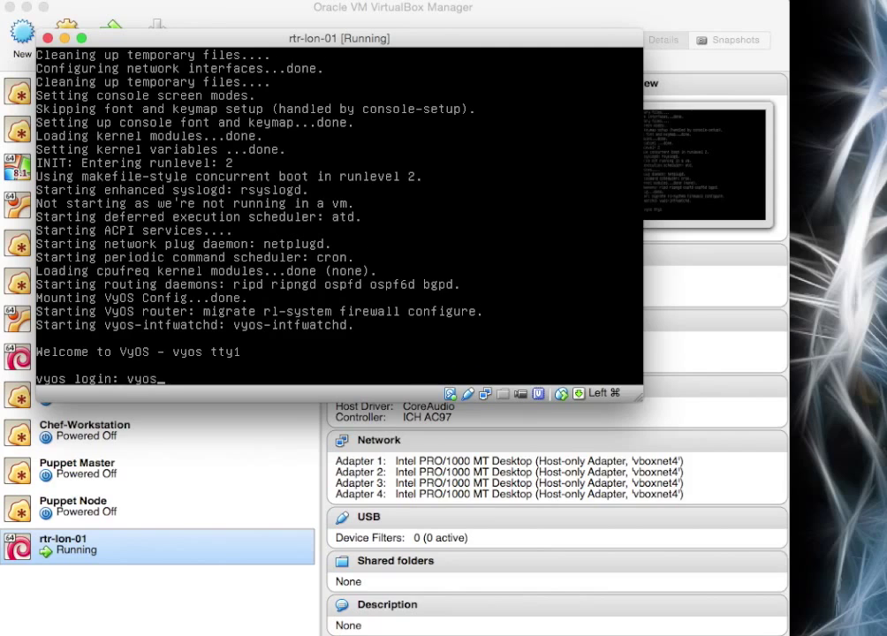
key("Return")
type("vyos")
key("Return")
Run show interfaces to check eth0–eth3, then power off the router, confirming yes.
type("show ")
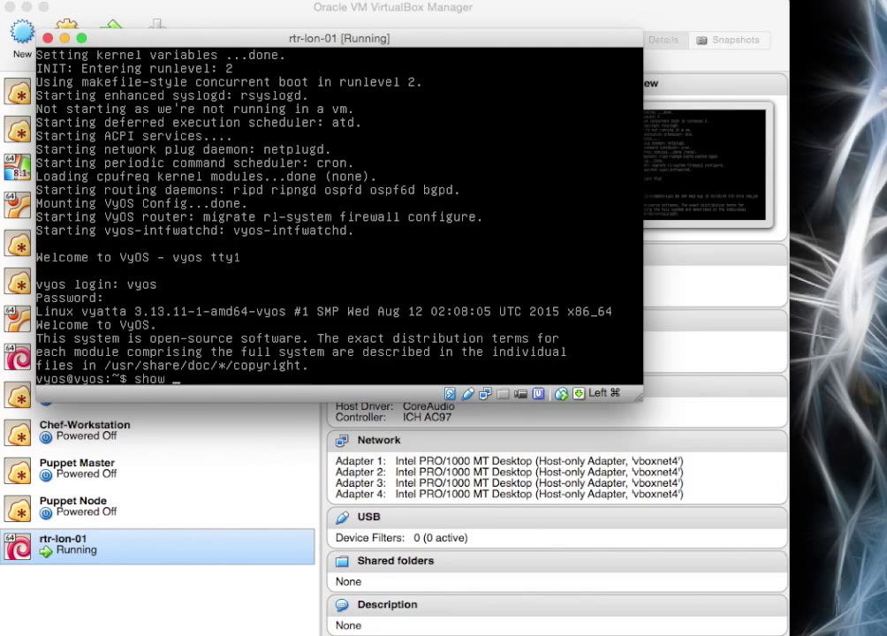
type("interfaces")
key("Return")
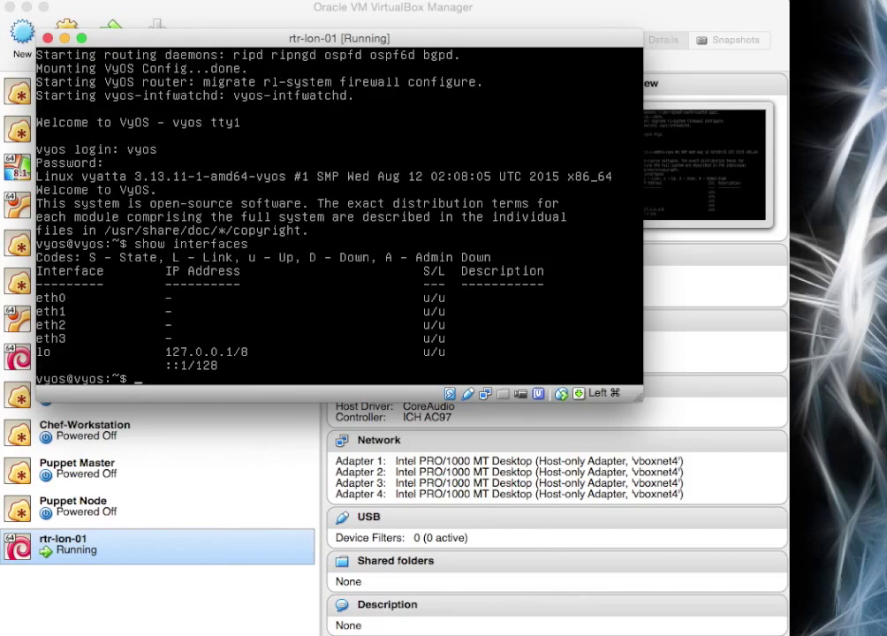
type("poweroff")
key("Return")
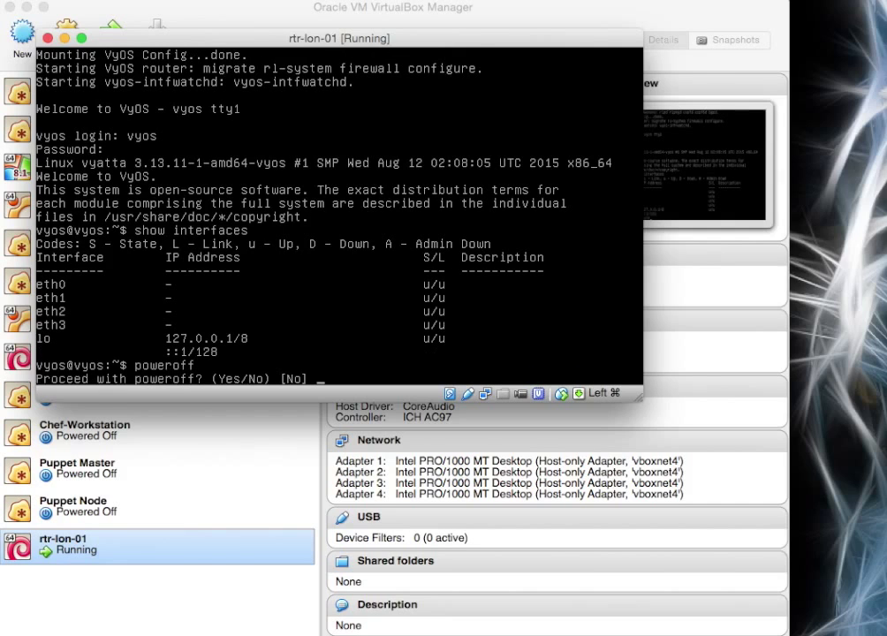
type("yes")
key("Return")
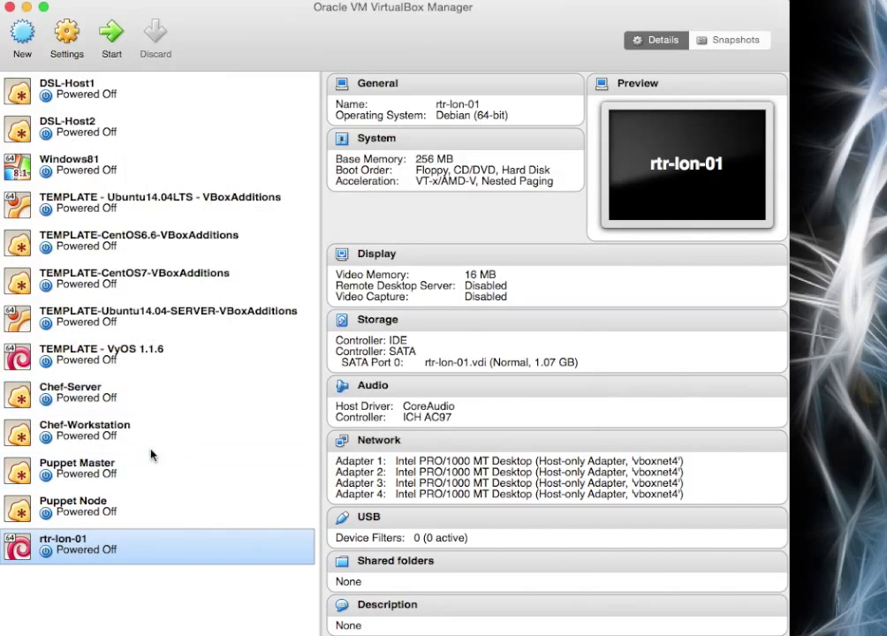
Start a new VM named rtr-lon-02 with type Linux and version Debian (64-bit).
left_click(21, 32)
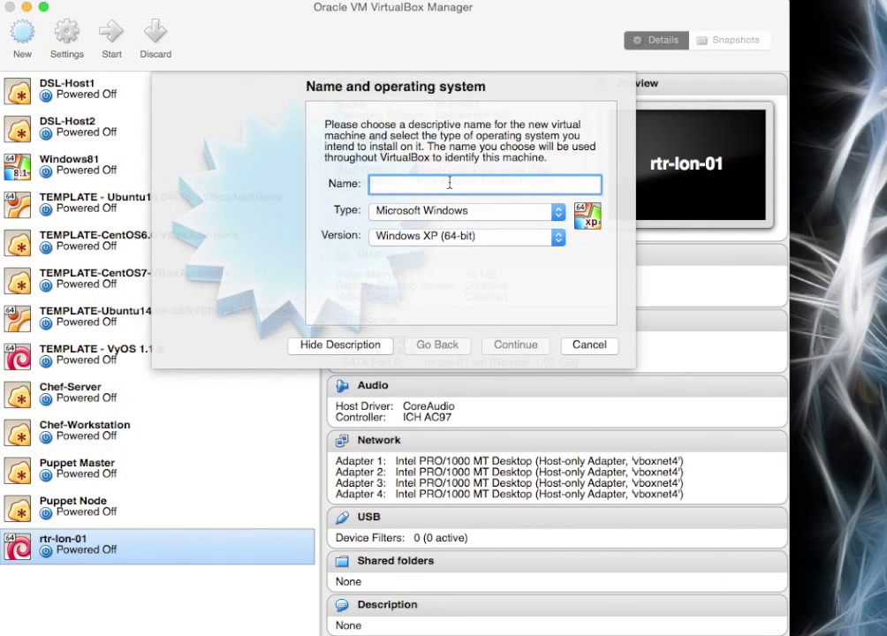
type("rtr-lon")
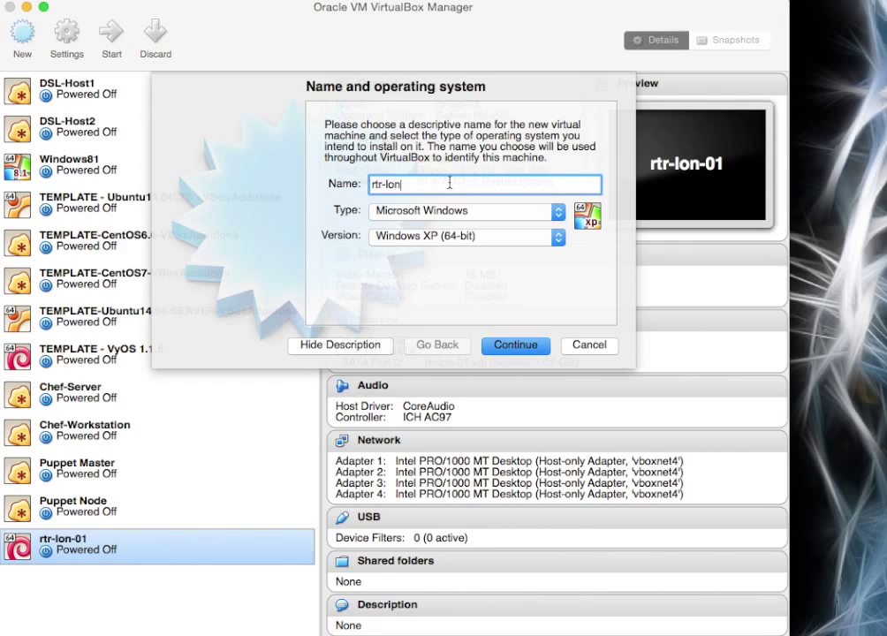
type("-02")
left_click(553, 212)
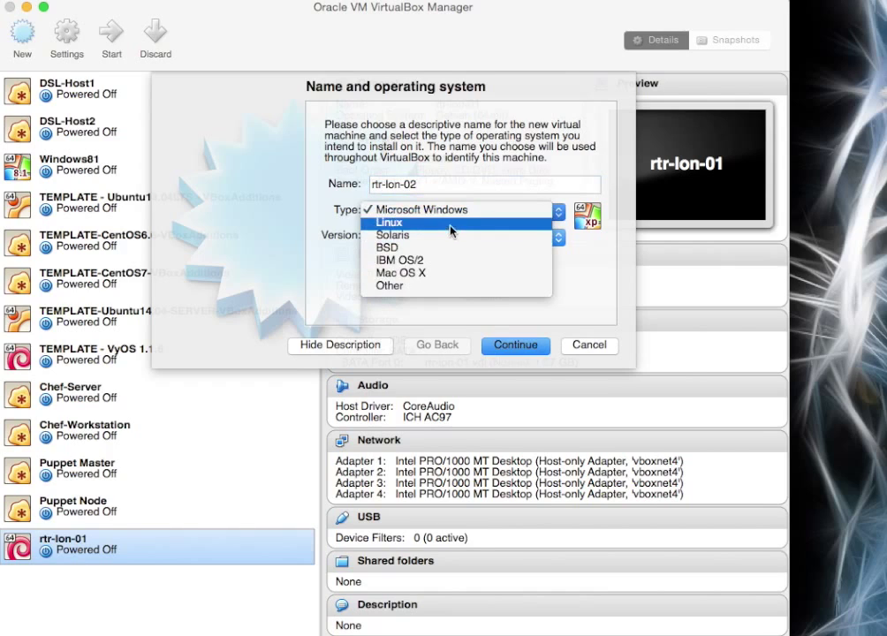
left_click(450, 223)
left_click(556, 238)
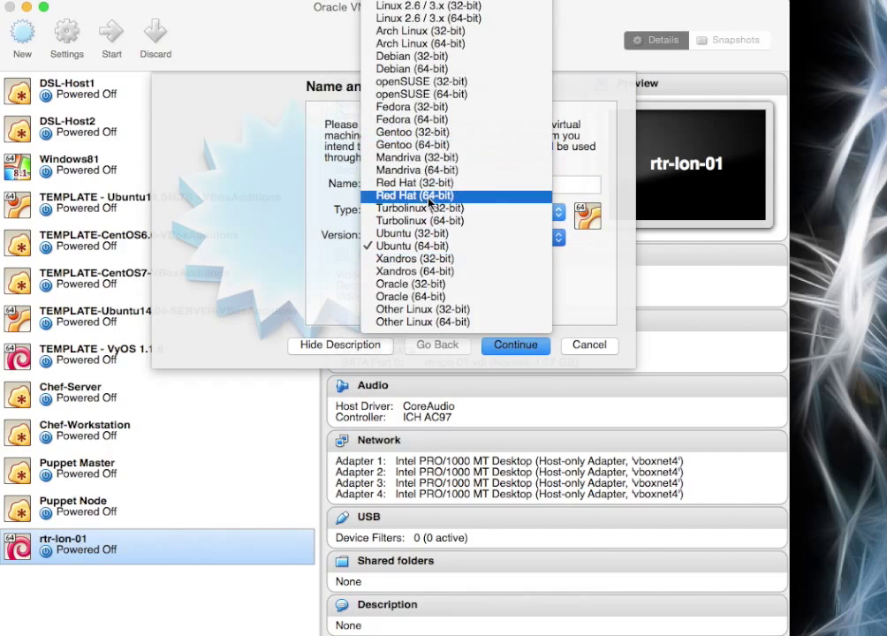
left_click(415, 68)
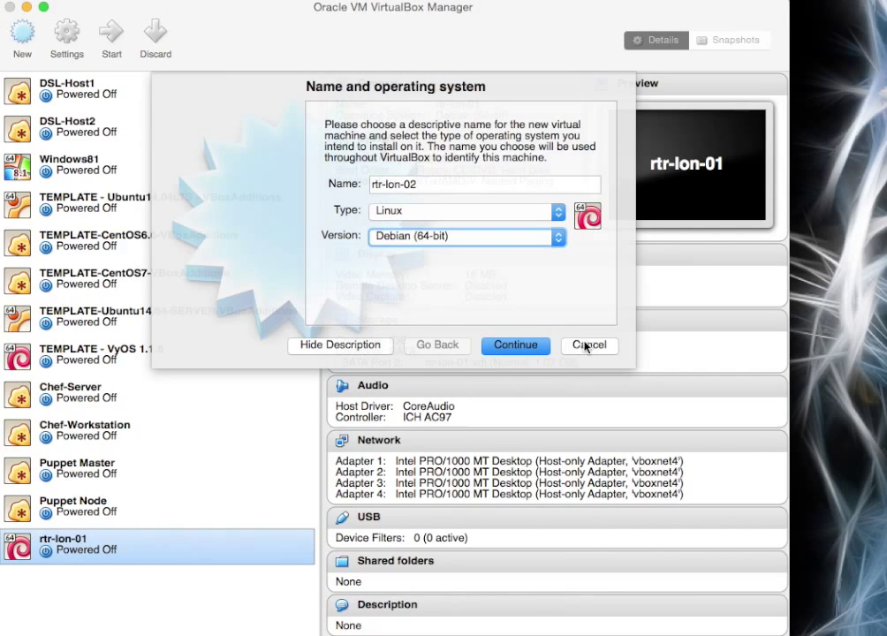
Set rtr-lon-02's memory and give it a 1 GB dynamically allocated VDI disk.
left_click(545, 351)
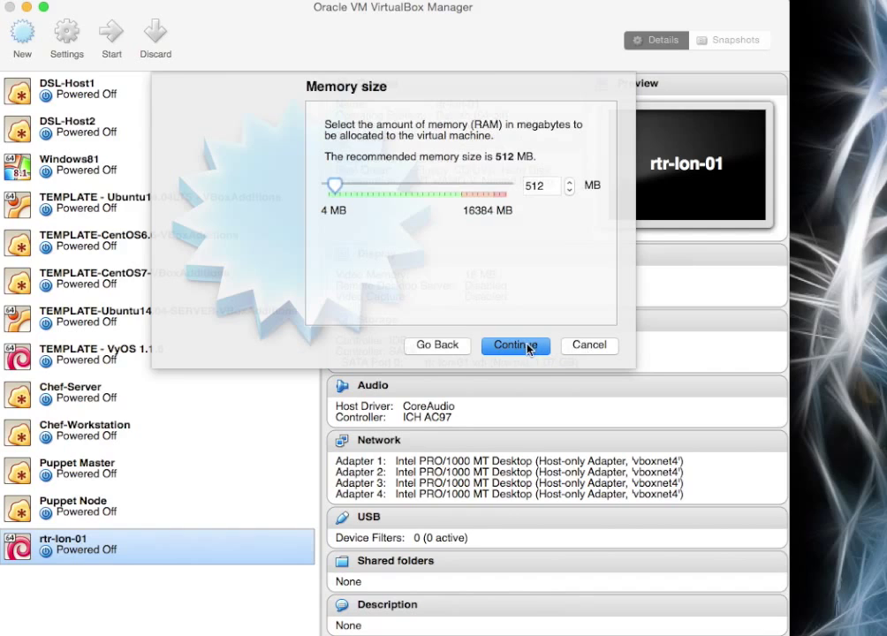
left_click_drag(334, 186, 334, 185)
left_click(537, 346)
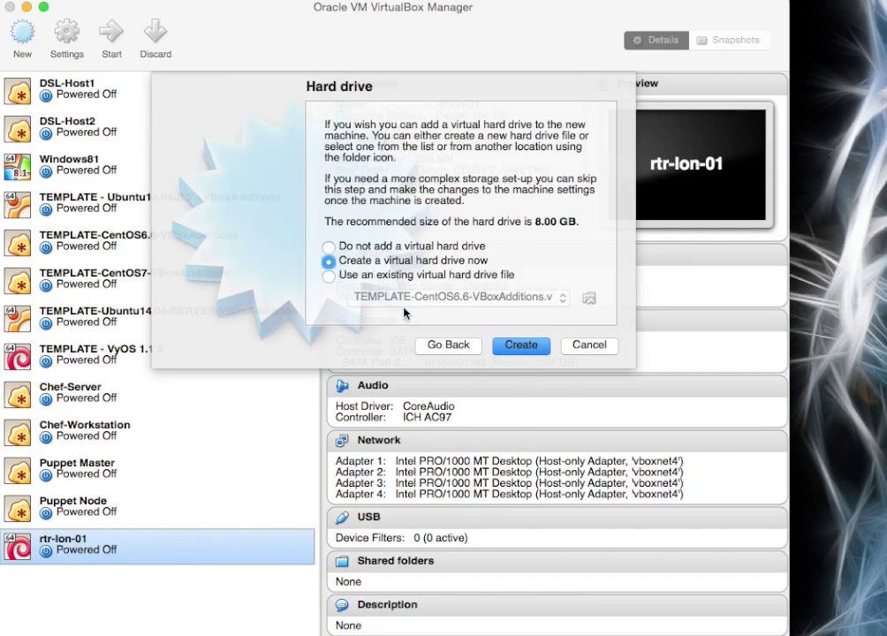
left_click(528, 350)
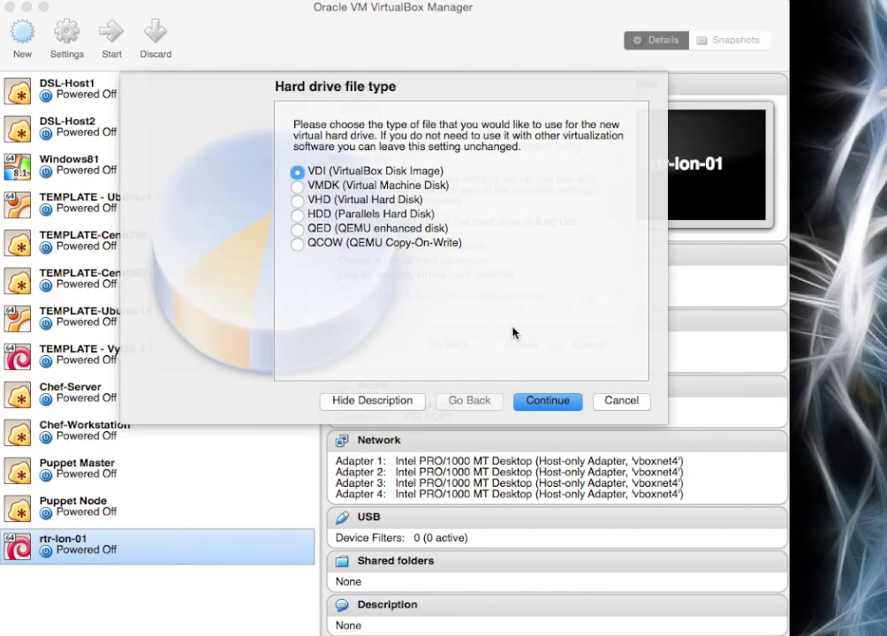
left_click(550, 402)
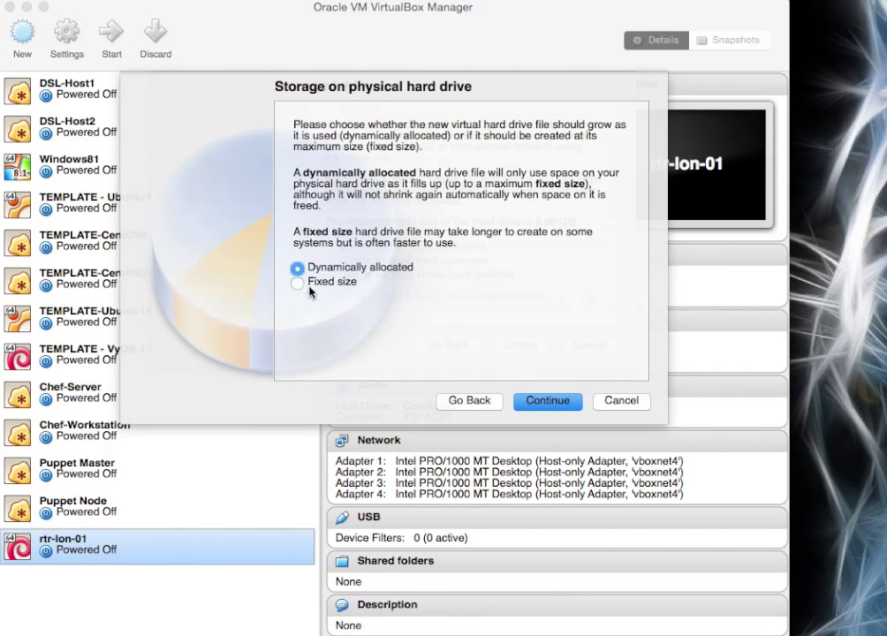
left_click(549, 401)
left_click_drag(443, 252, 403, 254)
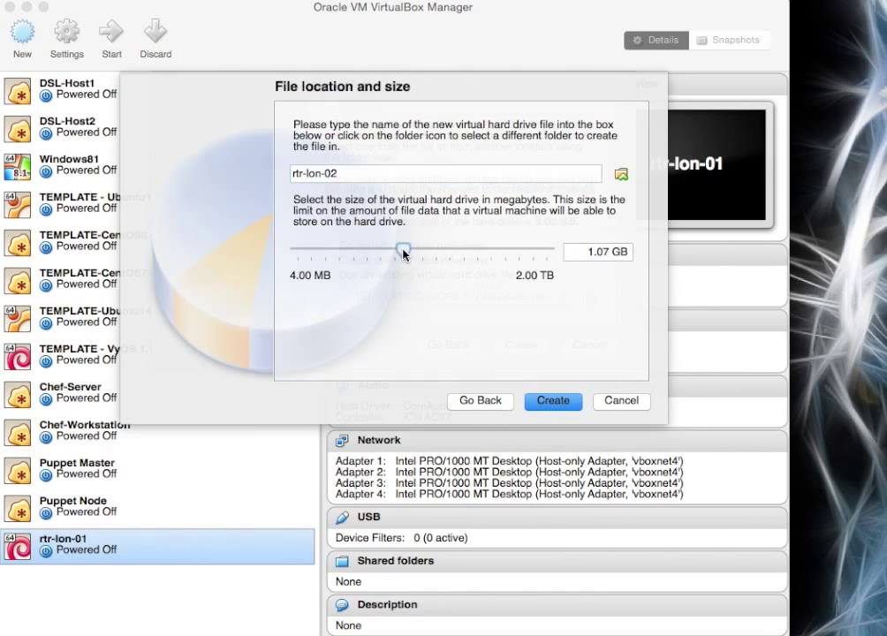
left_click(552, 400)
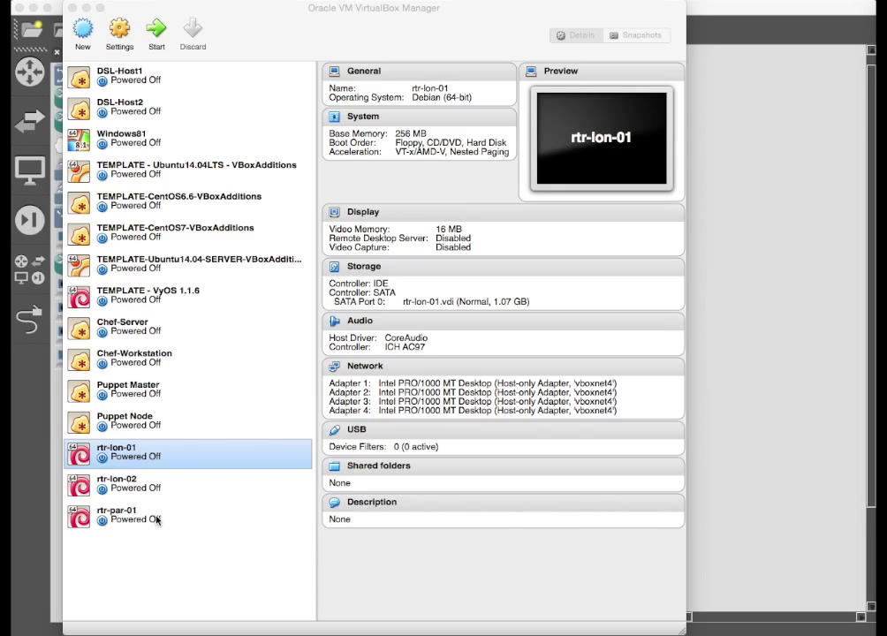
Review rtr-lon-02, rtr-par-01 and rtr-lon-01 details, then minimize VirtualBox Manager.
left_click(158, 483)
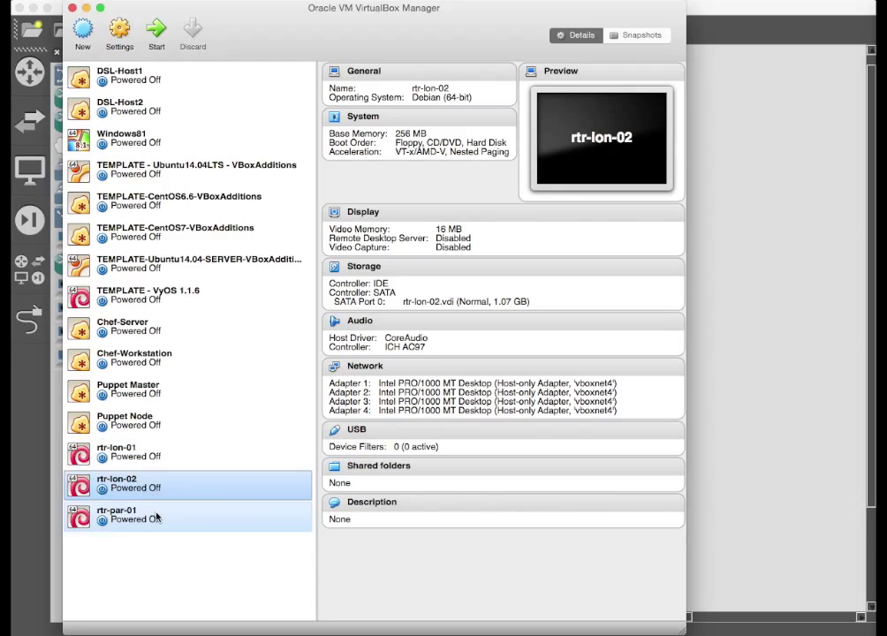
left_click(155, 517)
left_click(155, 452)
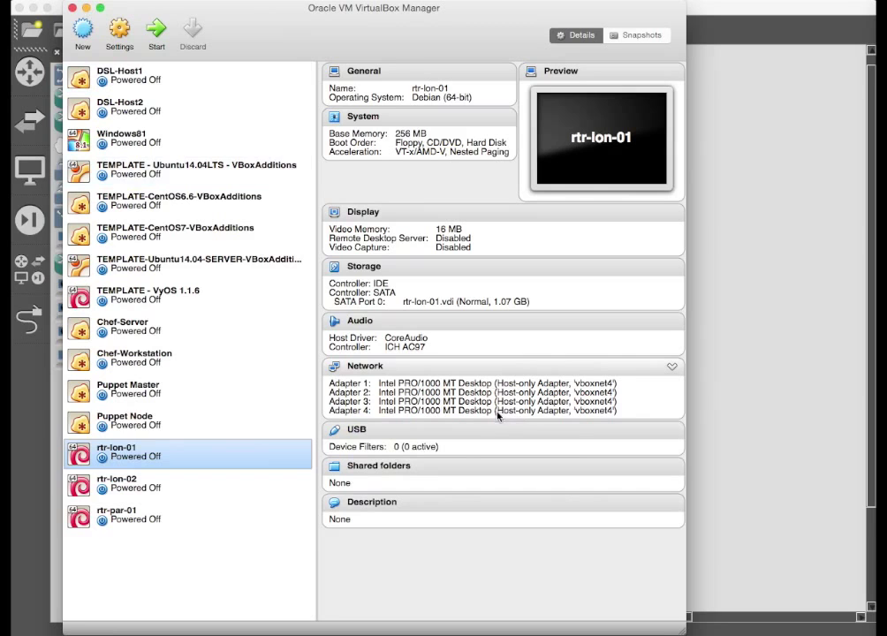
left_click(87, 8)
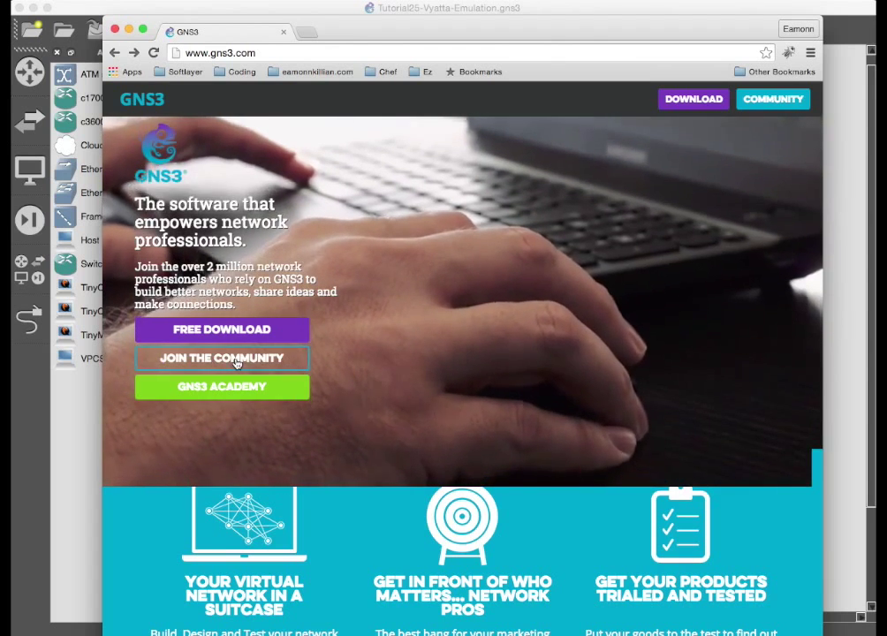
Try FREE DOWNLOAD on gns3.com, then drag the Chrome window off the screen.
left_click(233, 335)
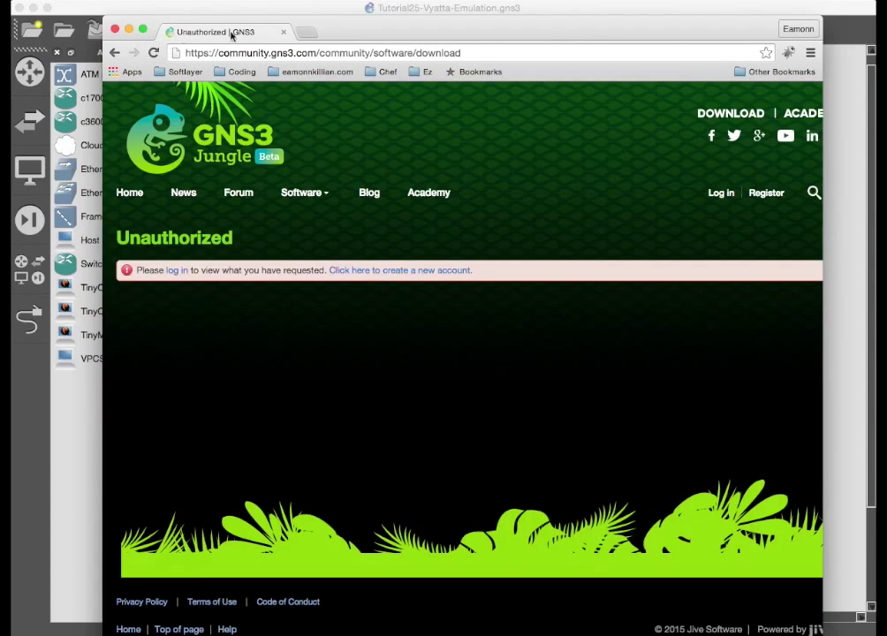
left_click_drag(402, 31, 886, 32)
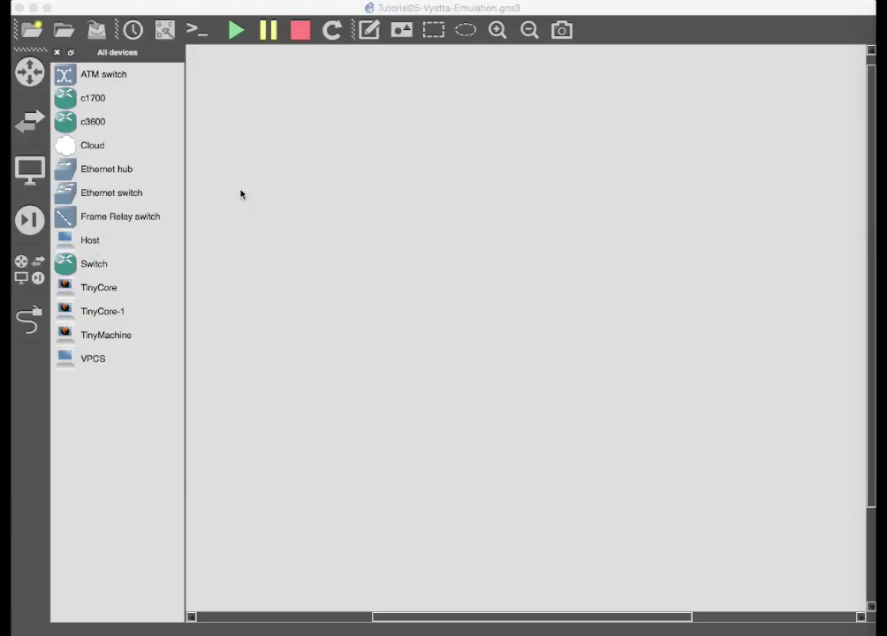
Focus the GNS3 window and open its Preferences with Cmd+,.
left_click(321, 117)
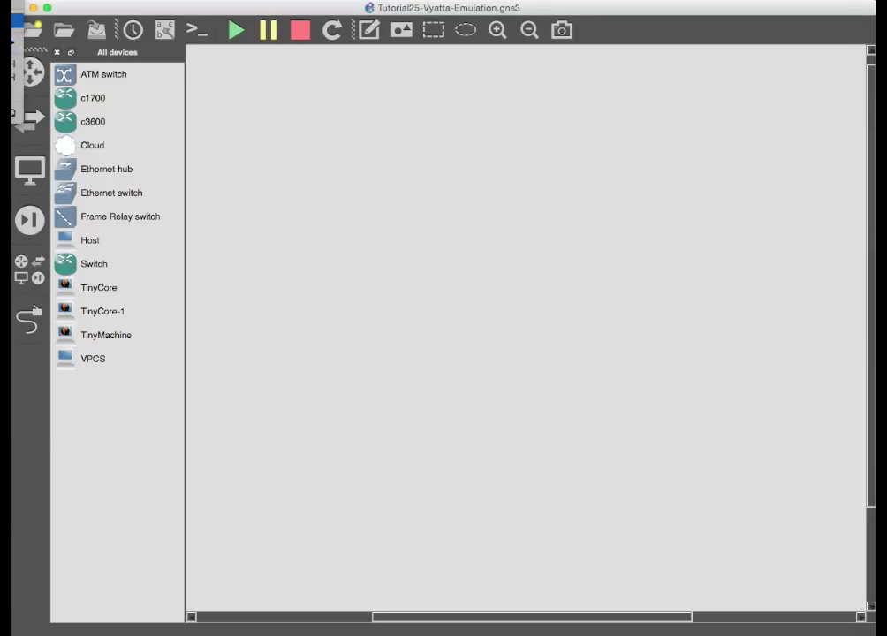
key("super+comma")
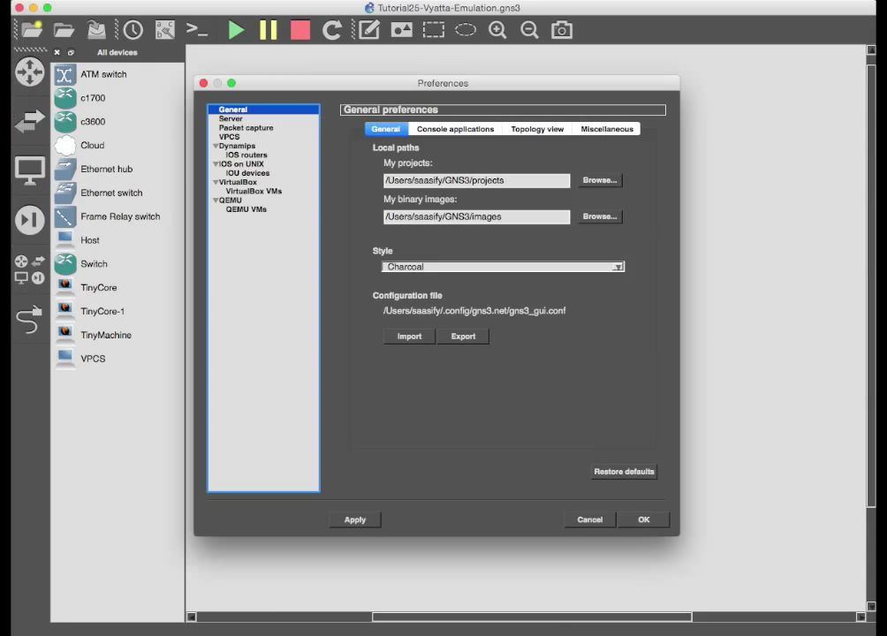